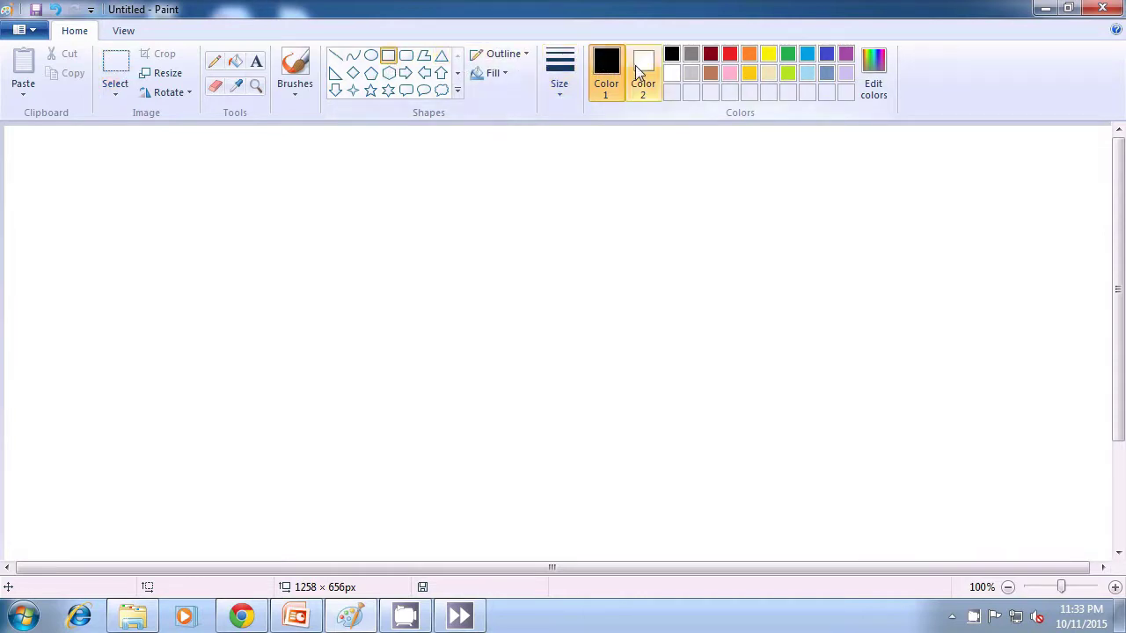
Set the fill color to black with a solid color fill and draw a black rectangle in the middle of the canvas.
click(639, 70)
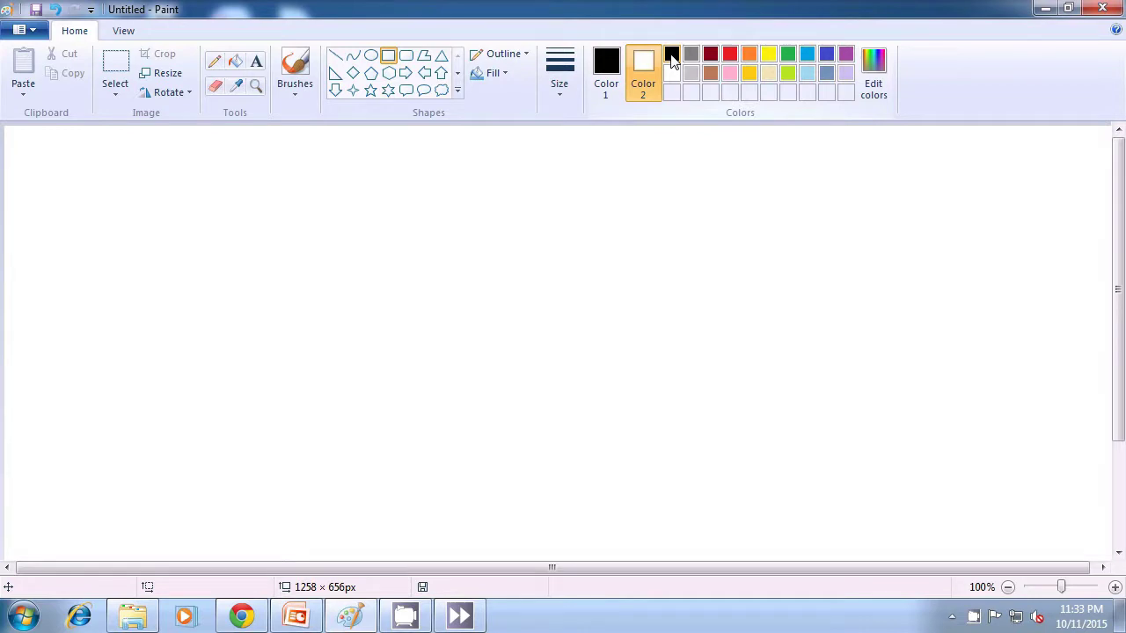
click(672, 59)
click(499, 72)
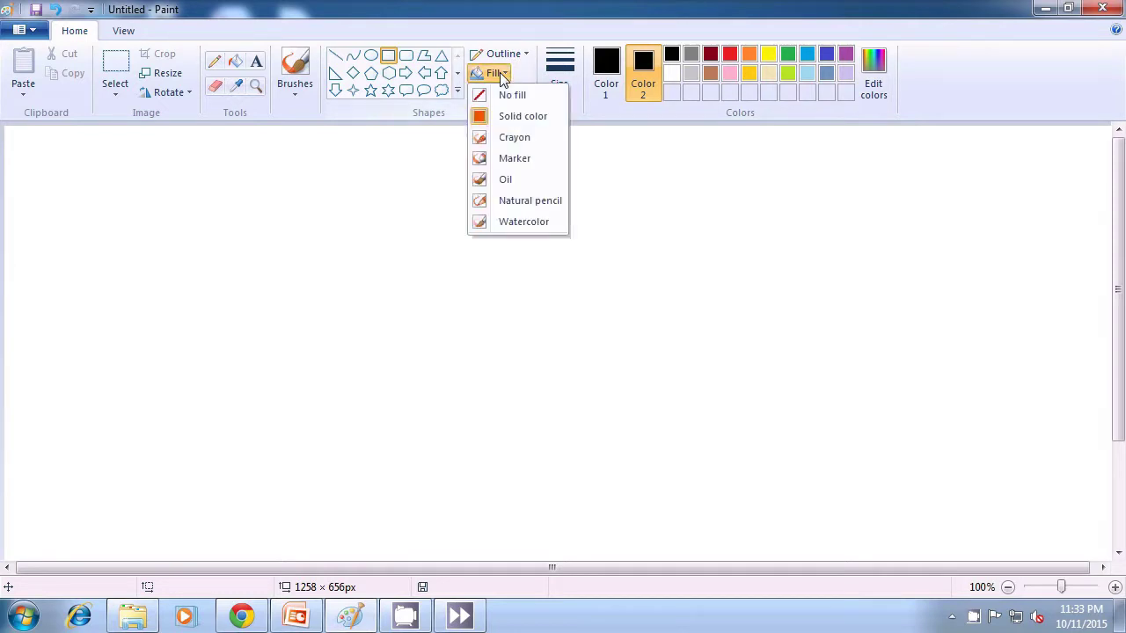
click(506, 118)
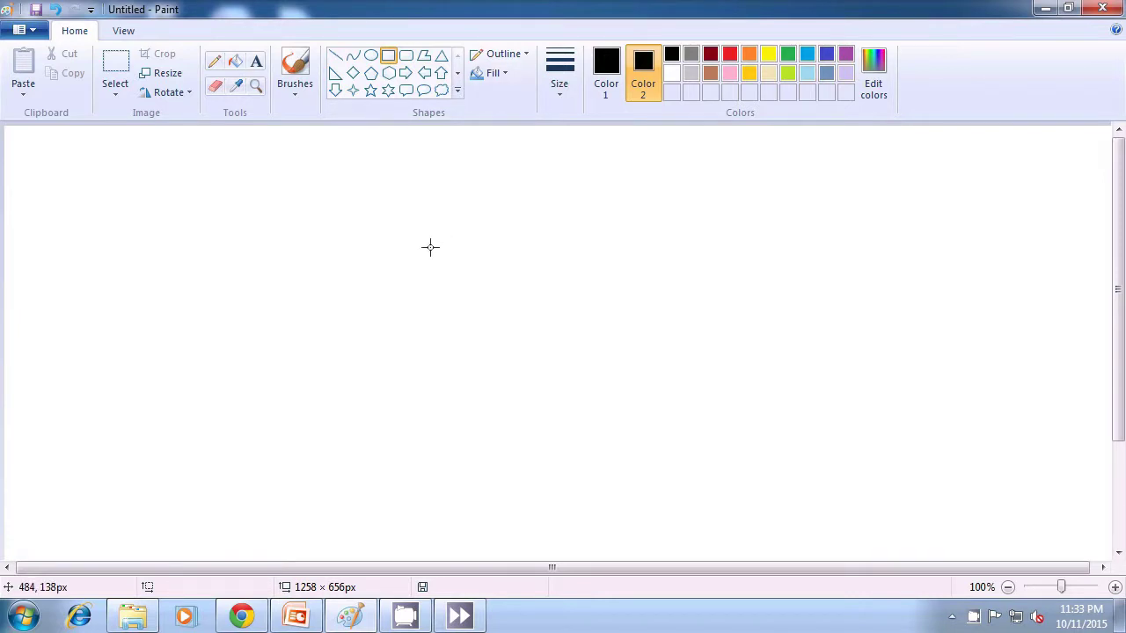
drag(430, 247, 689, 416)
click(737, 417)
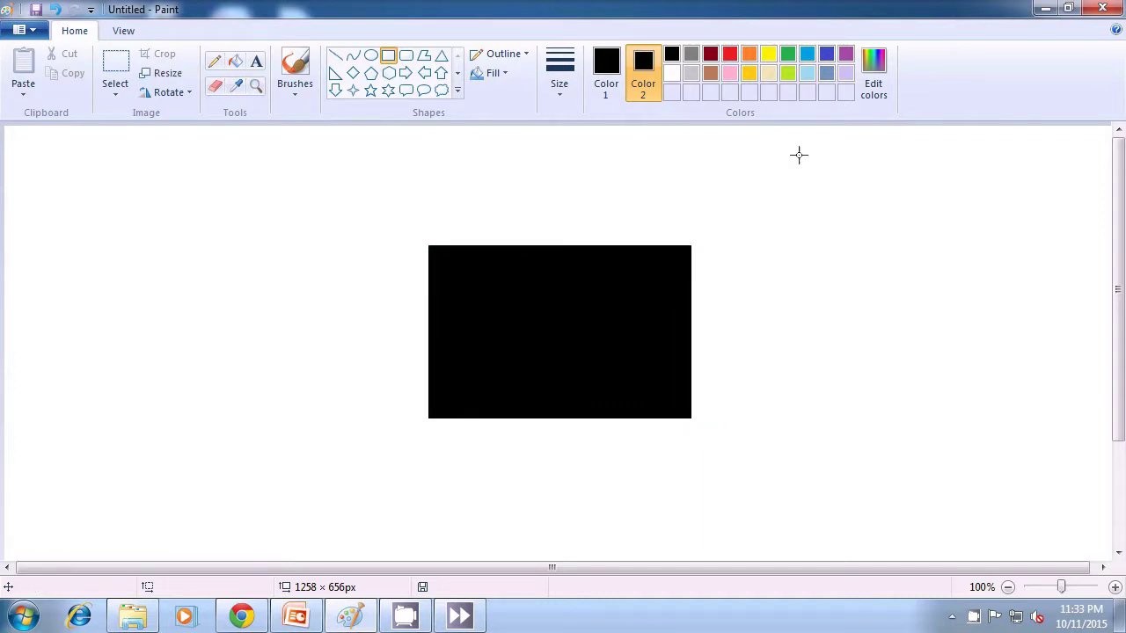
Draw a lime rectangle with matching outline and fill, about 141 × 137 px, over the black rectangle's upper-right corner.
click(786, 73)
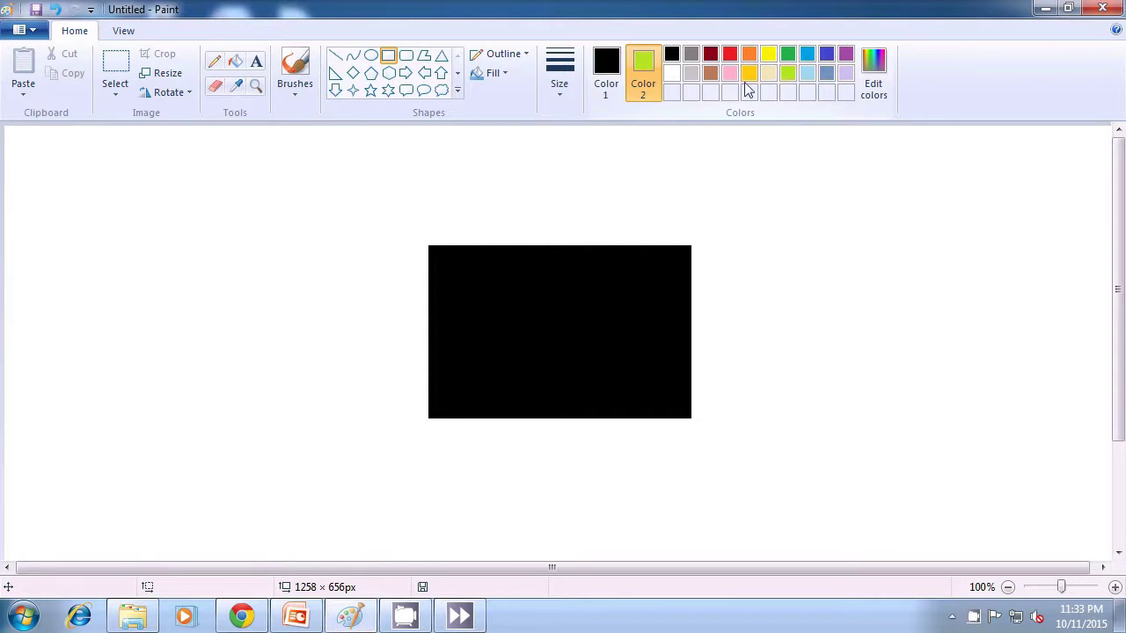
click(607, 77)
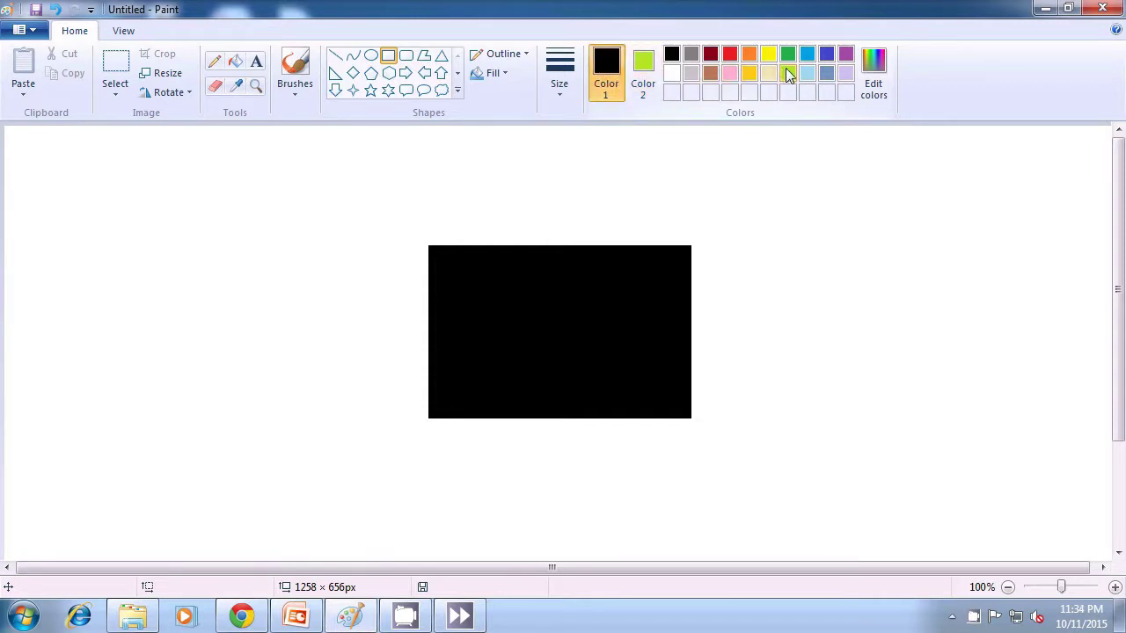
click(788, 72)
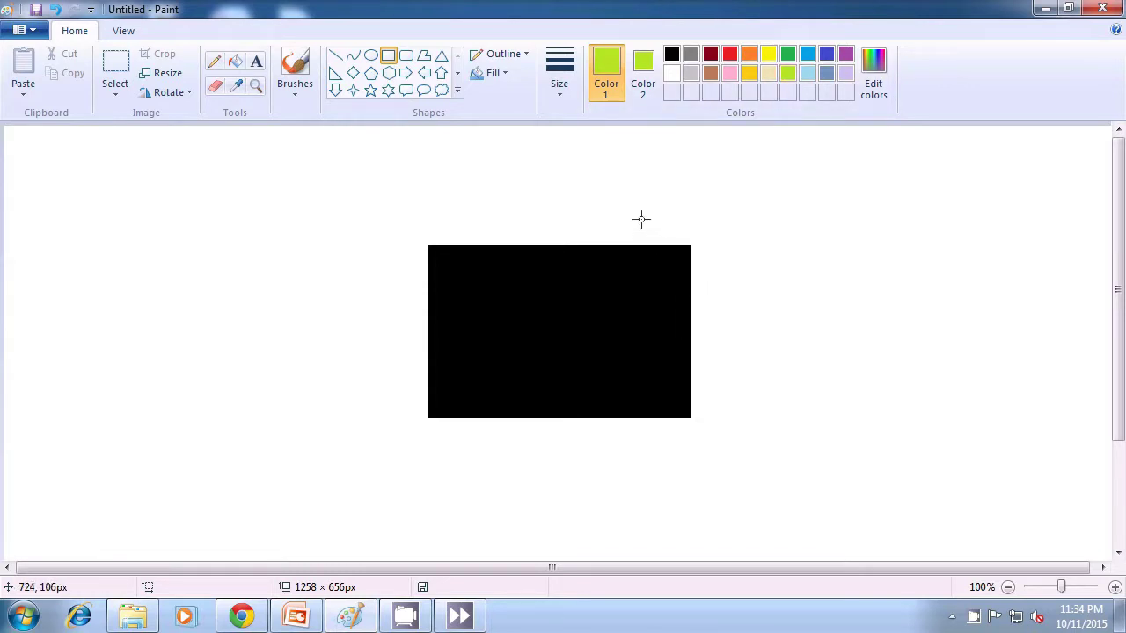
drag(641, 219, 764, 338)
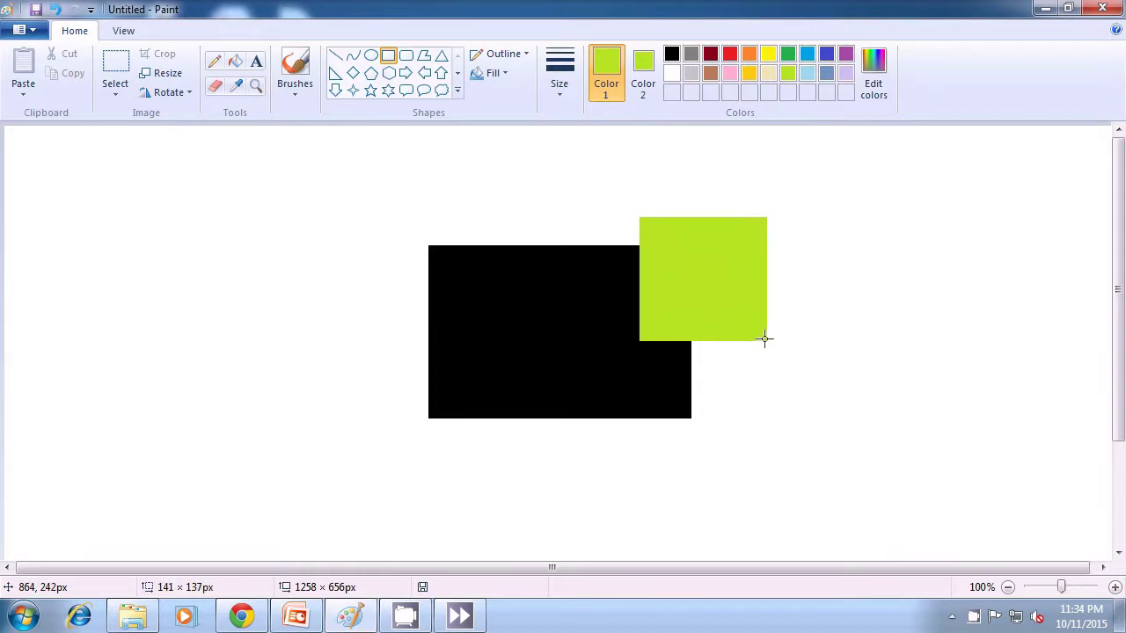
drag(764, 338, 765, 339)
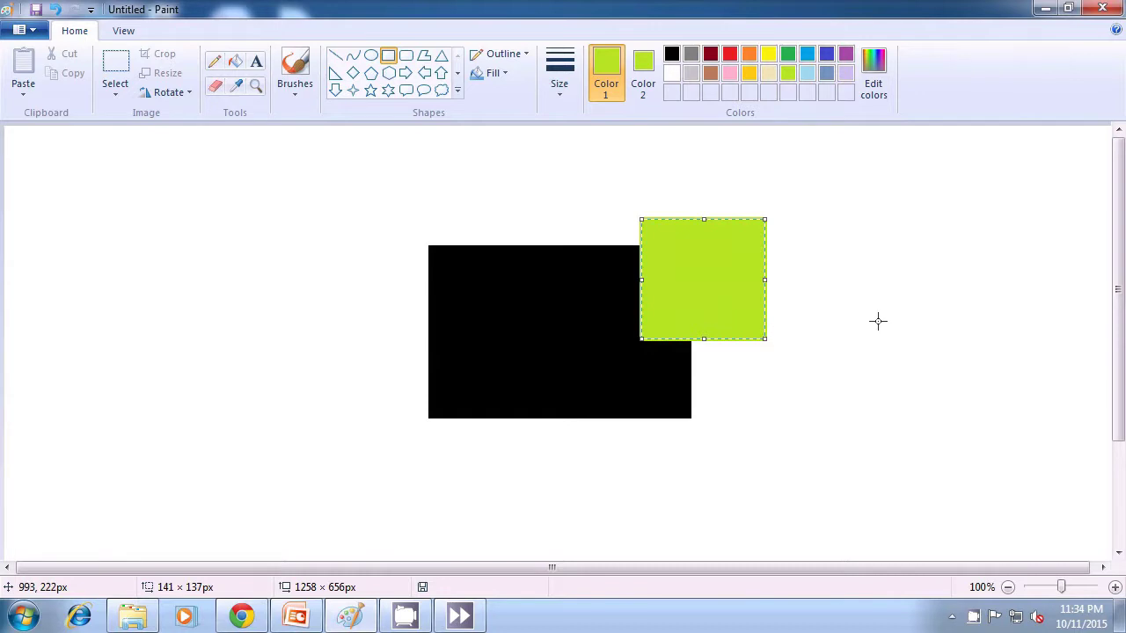
click(878, 321)
Draw a green rectangle with matching outline and fill, about 120 × 103 px, over the black rectangle's upper-left corner.
click(787, 54)
click(641, 73)
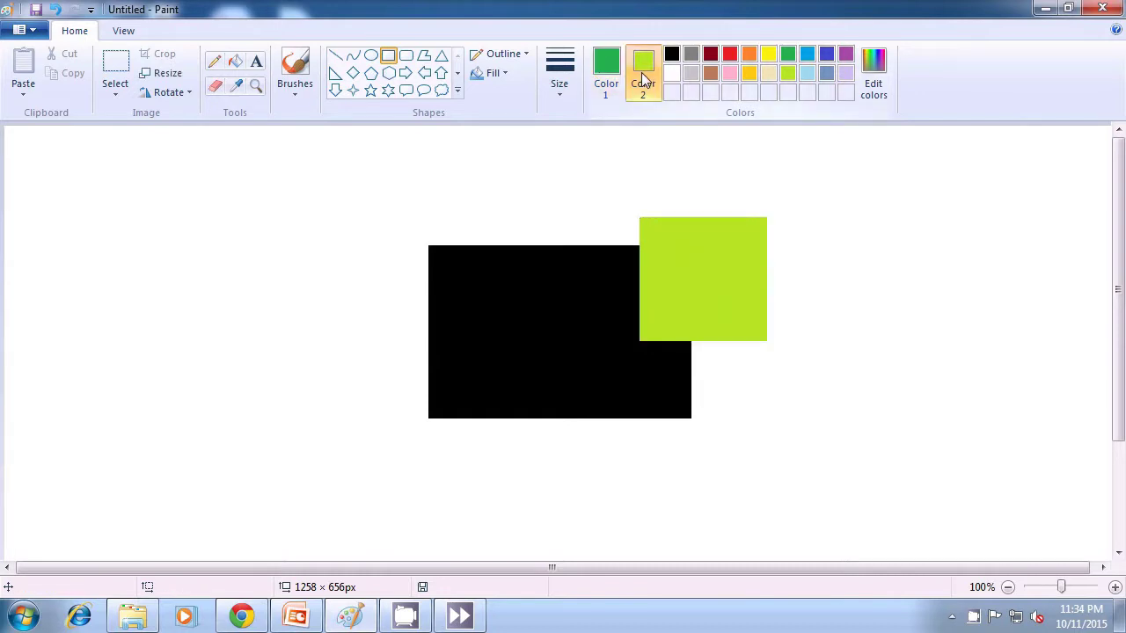
click(788, 56)
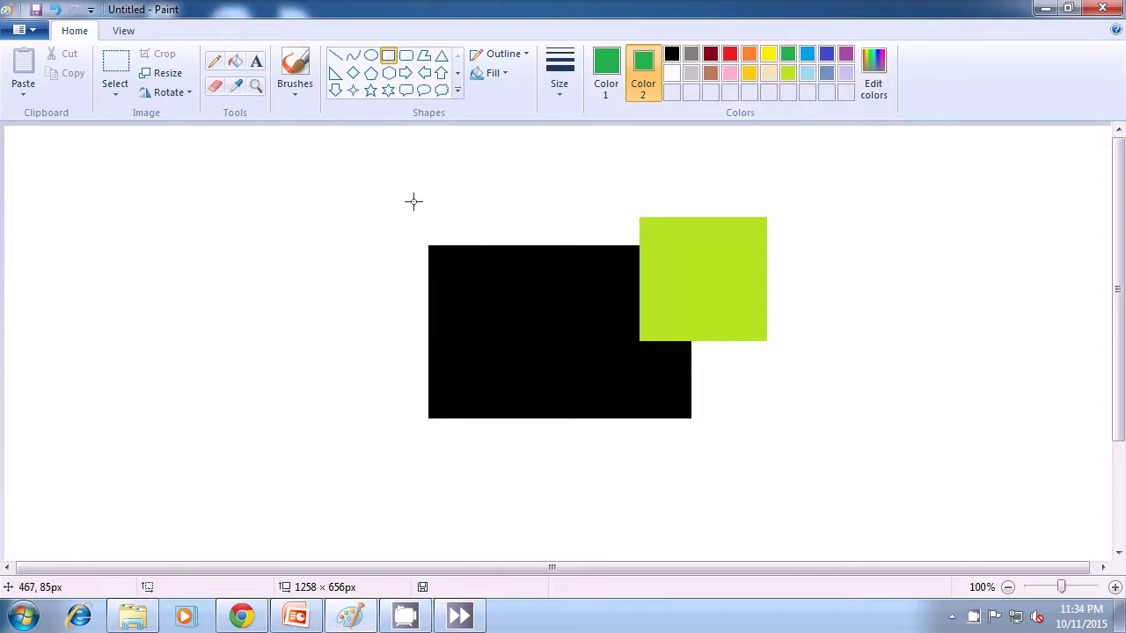
drag(379, 203, 485, 296)
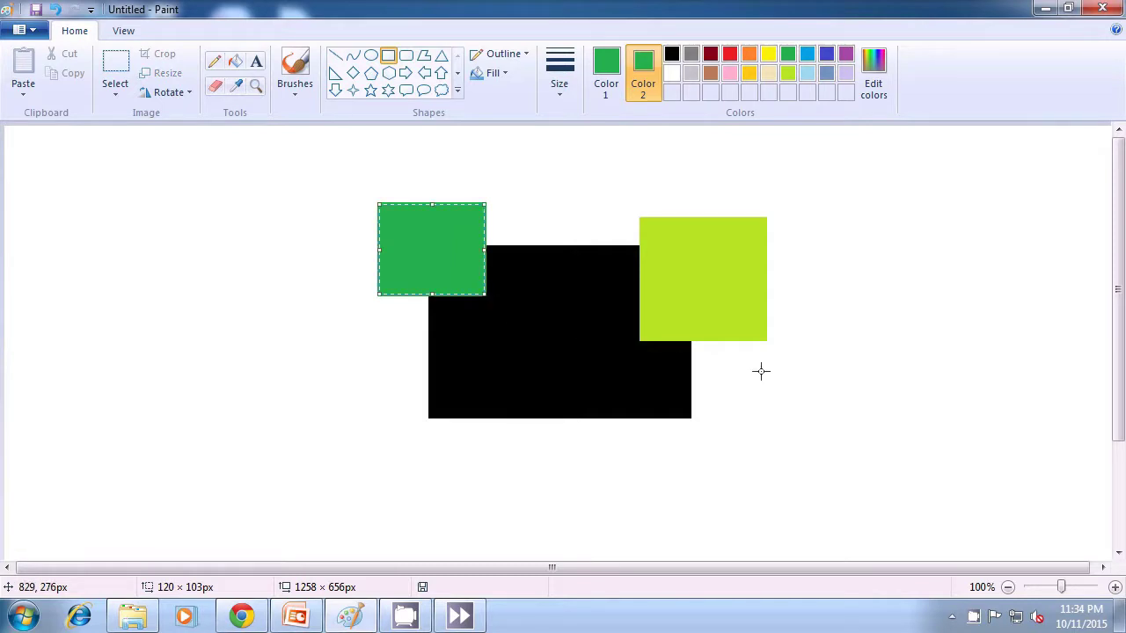
click(803, 371)
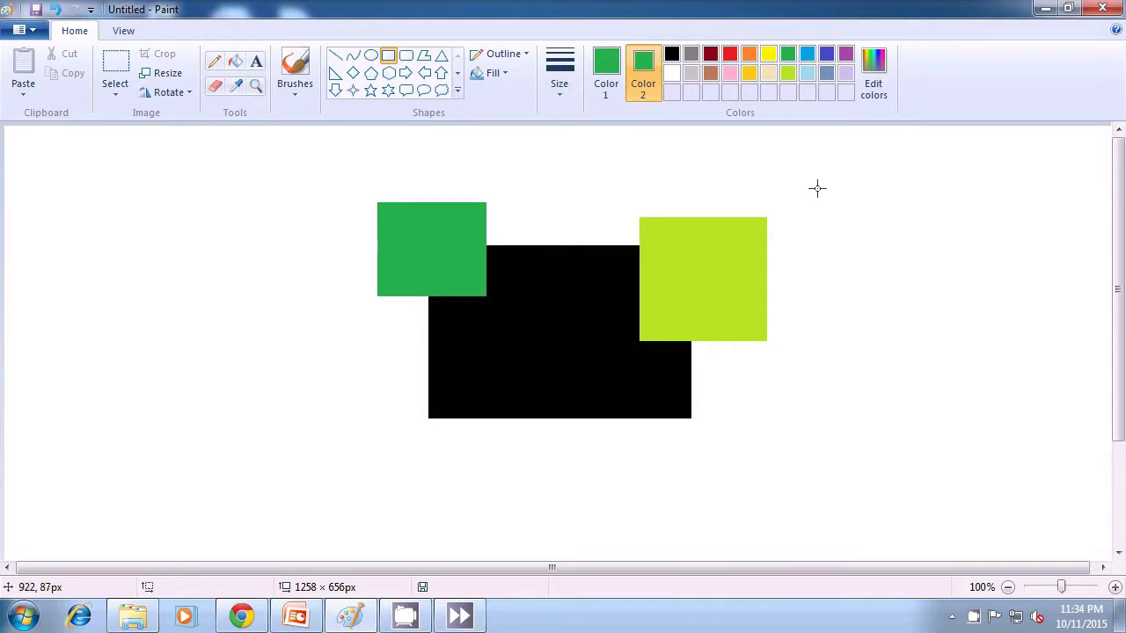
Draw a horizontal indigo rectangle, outlined and filled, about 217 × 64 px, overlapping the top of the green and lime rectangles.
click(826, 55)
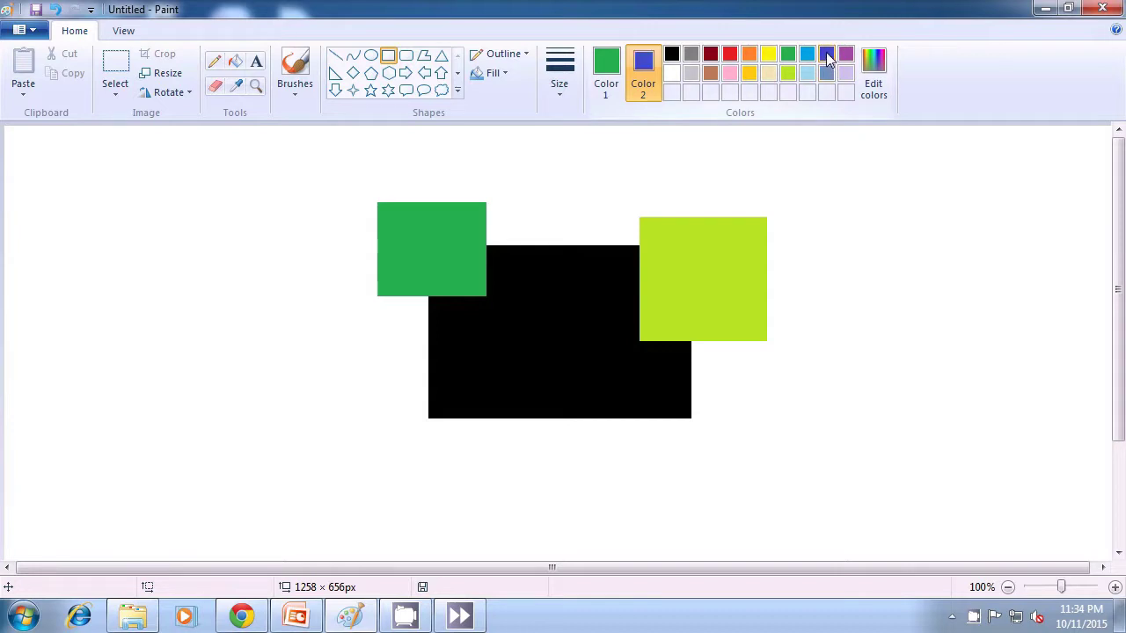
click(602, 86)
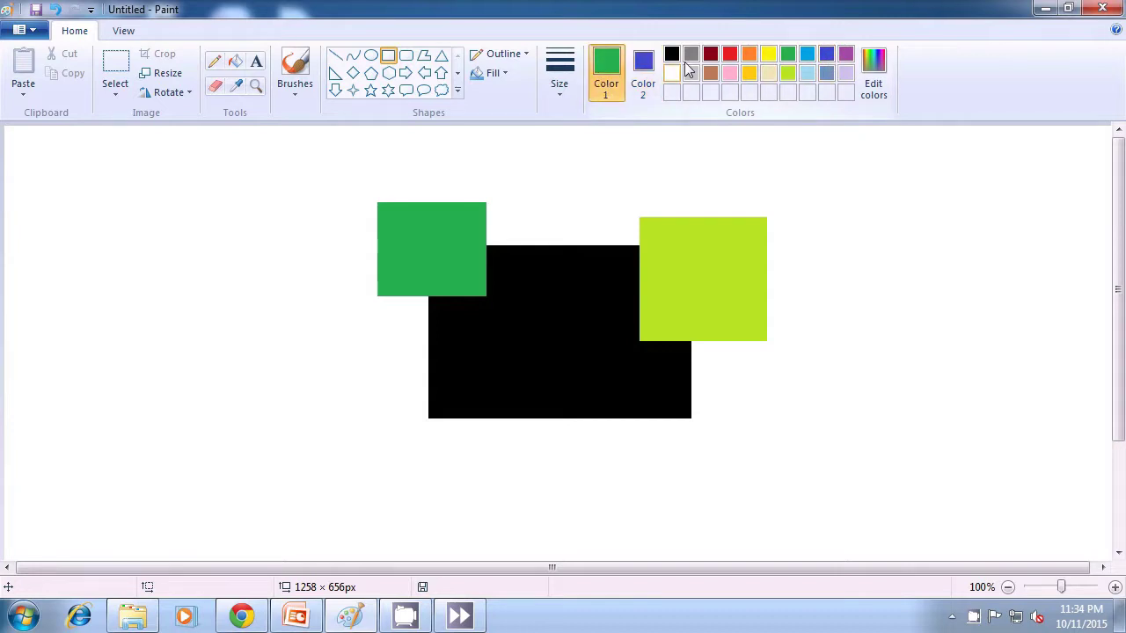
click(829, 54)
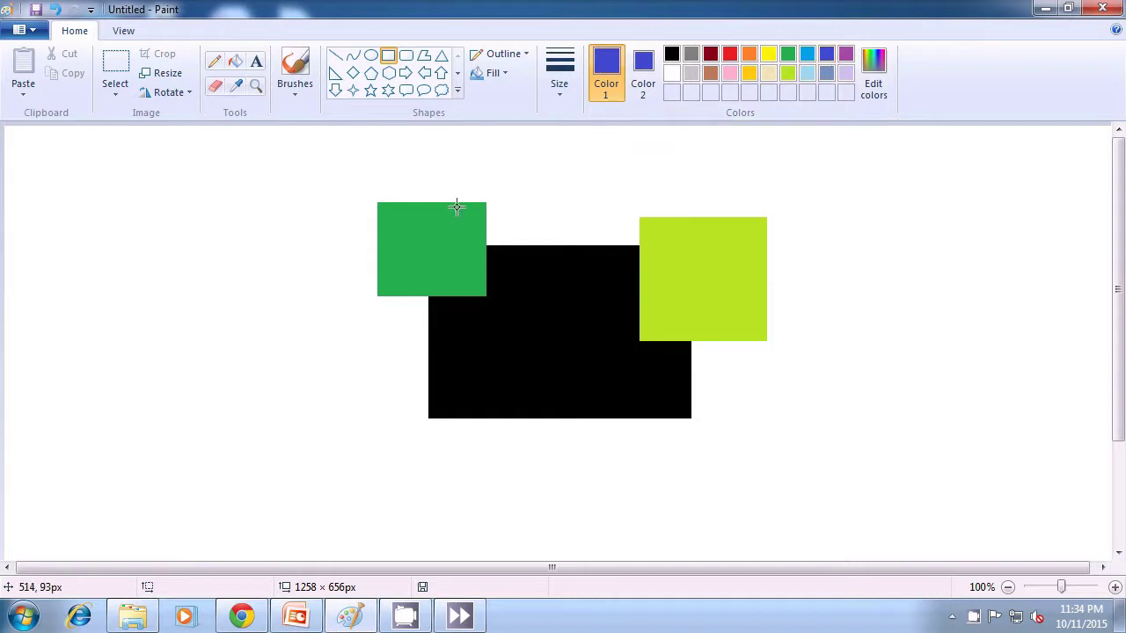
drag(465, 176, 657, 234)
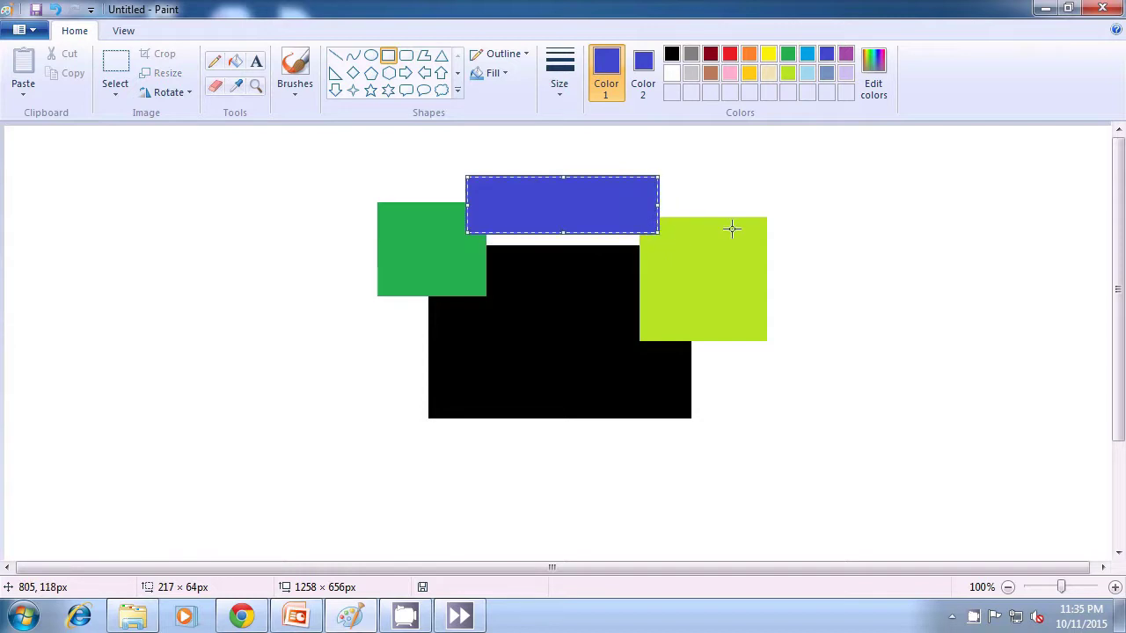
click(831, 218)
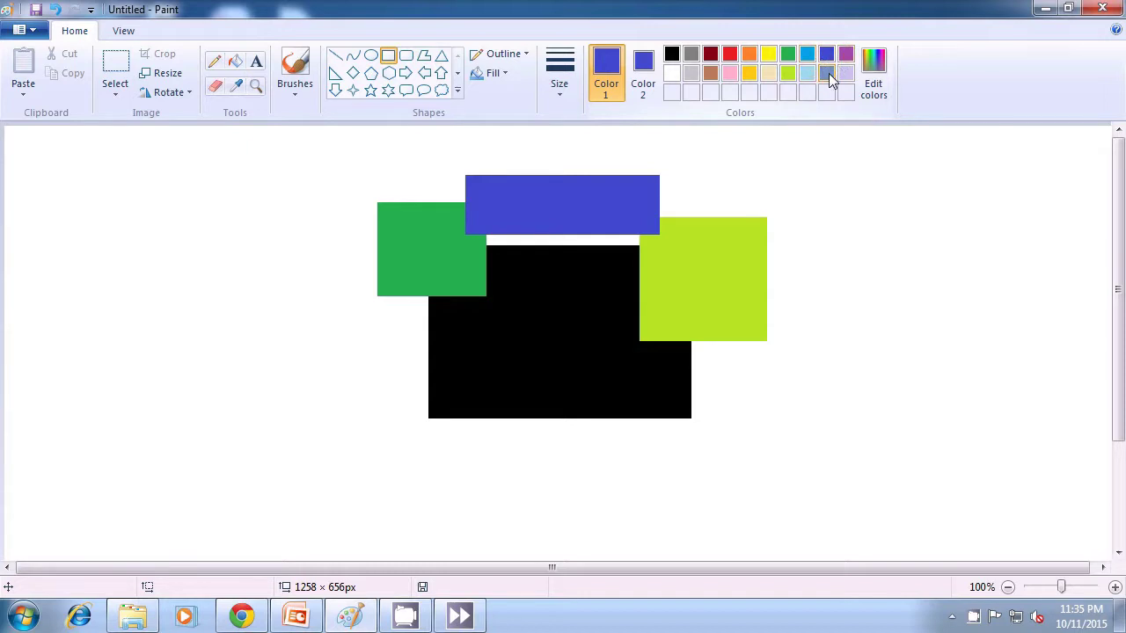
Draw a tall, narrow blue-gray bar, outlined and filled, vertically across the right part of the lime rectangle.
click(827, 74)
click(646, 76)
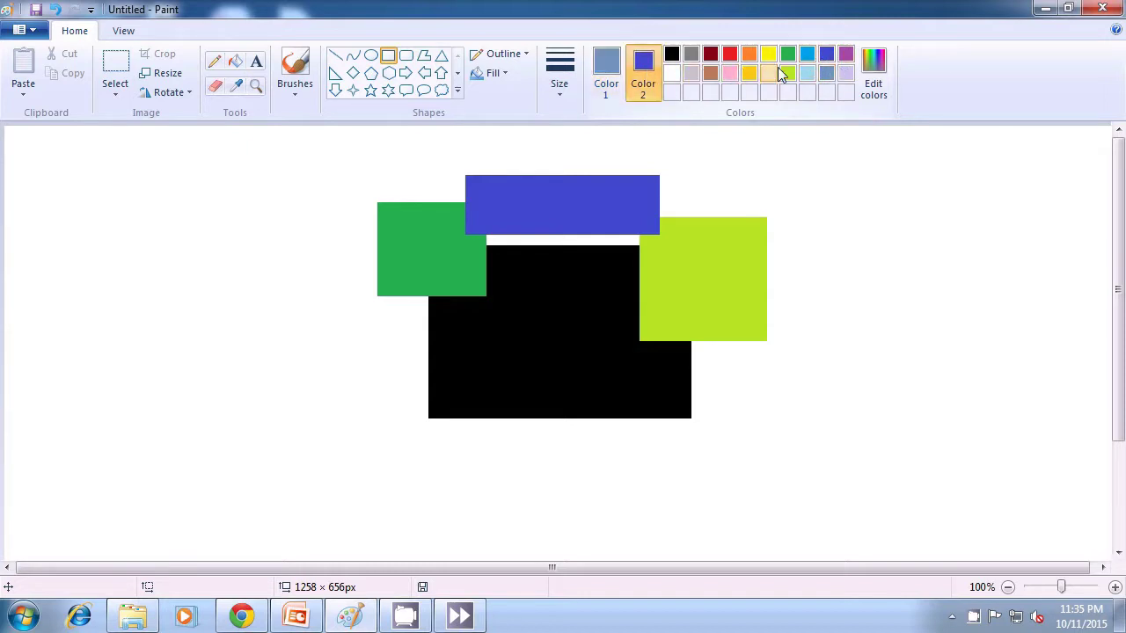
click(825, 70)
drag(726, 179, 747, 443)
click(927, 382)
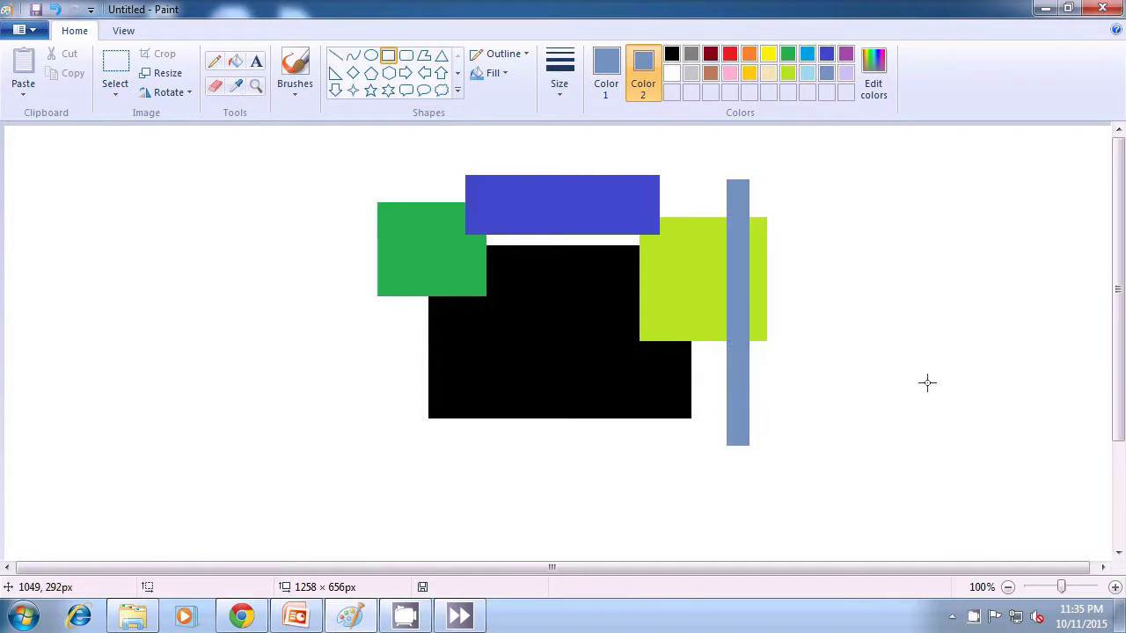
Draw an upright light blue rectangle, outlined and filled, about 74 × 240 px, over the black rectangle's lower-right corner.
click(807, 74)
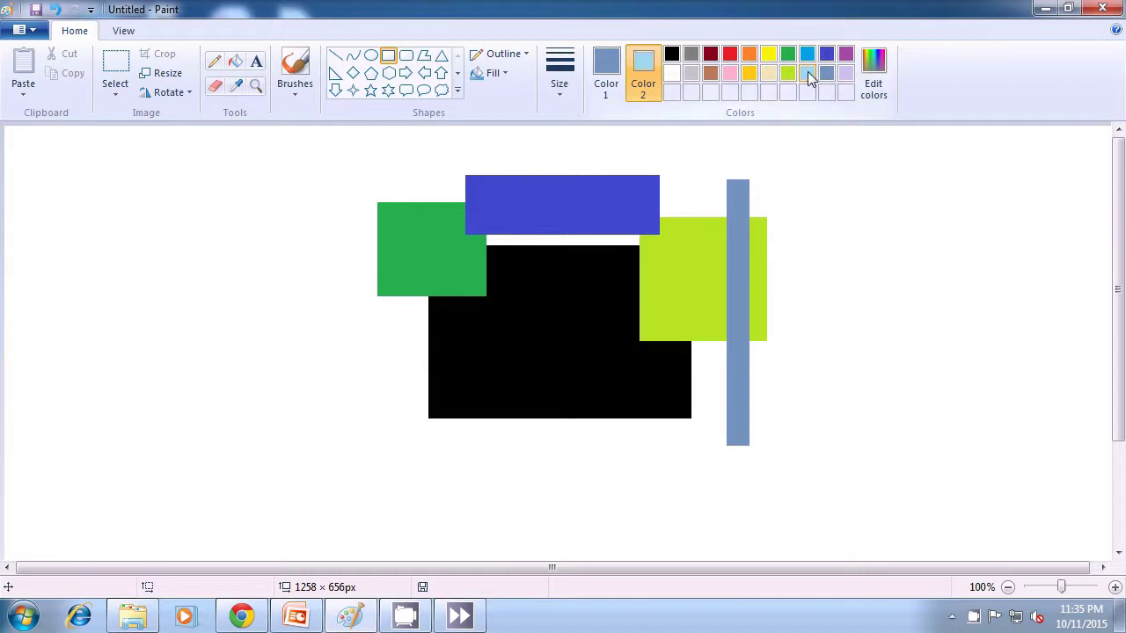
click(607, 74)
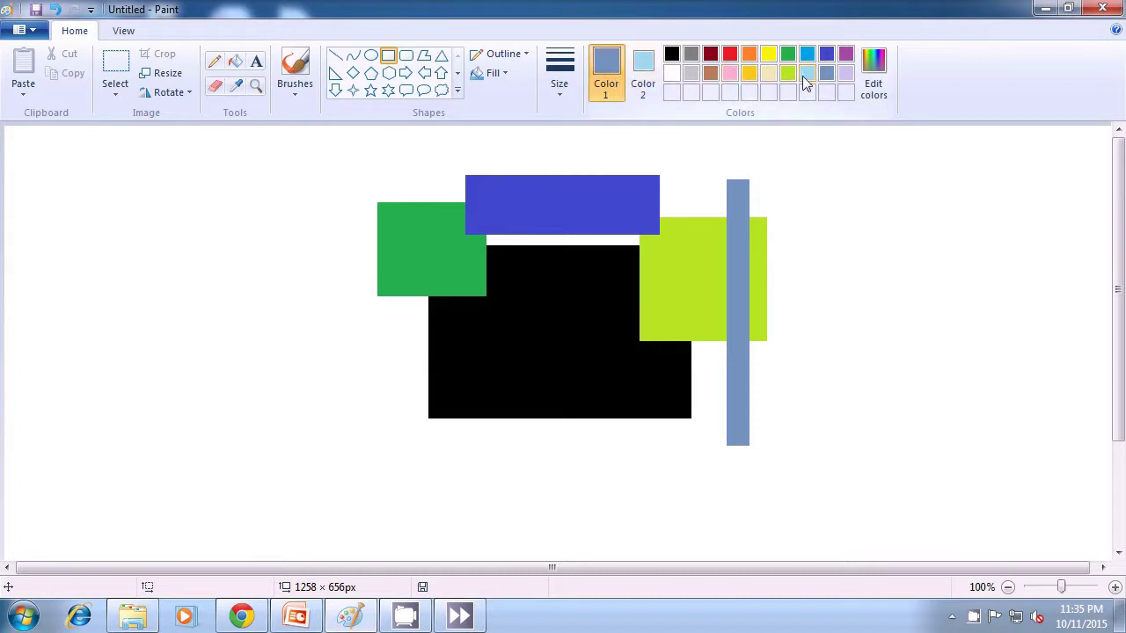
click(808, 74)
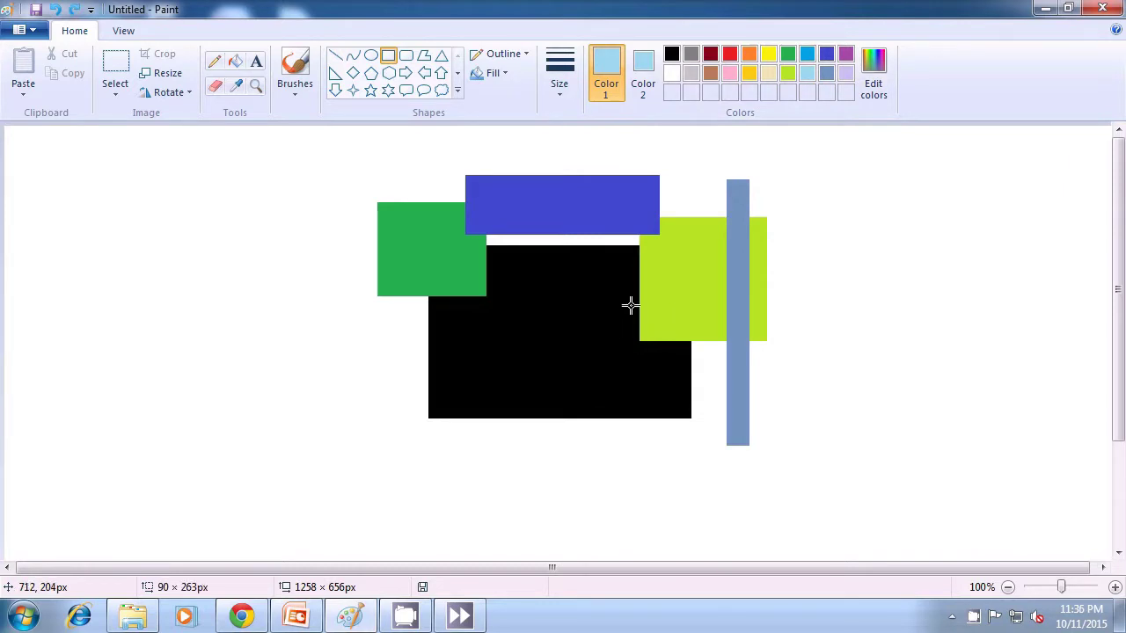
drag(630, 304, 695, 516)
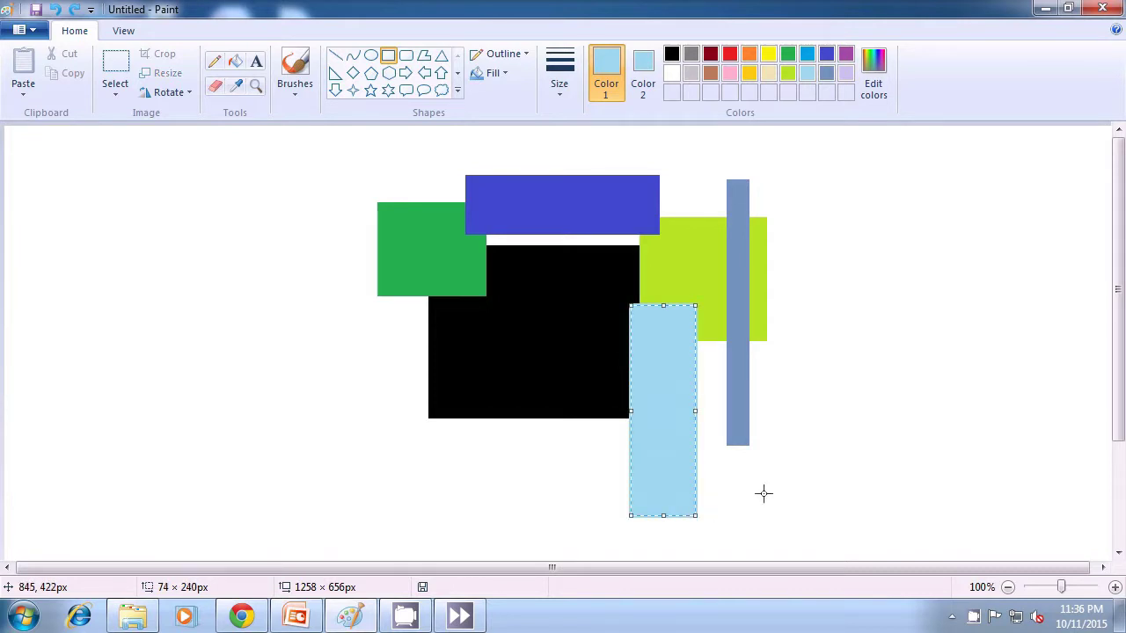
click(859, 450)
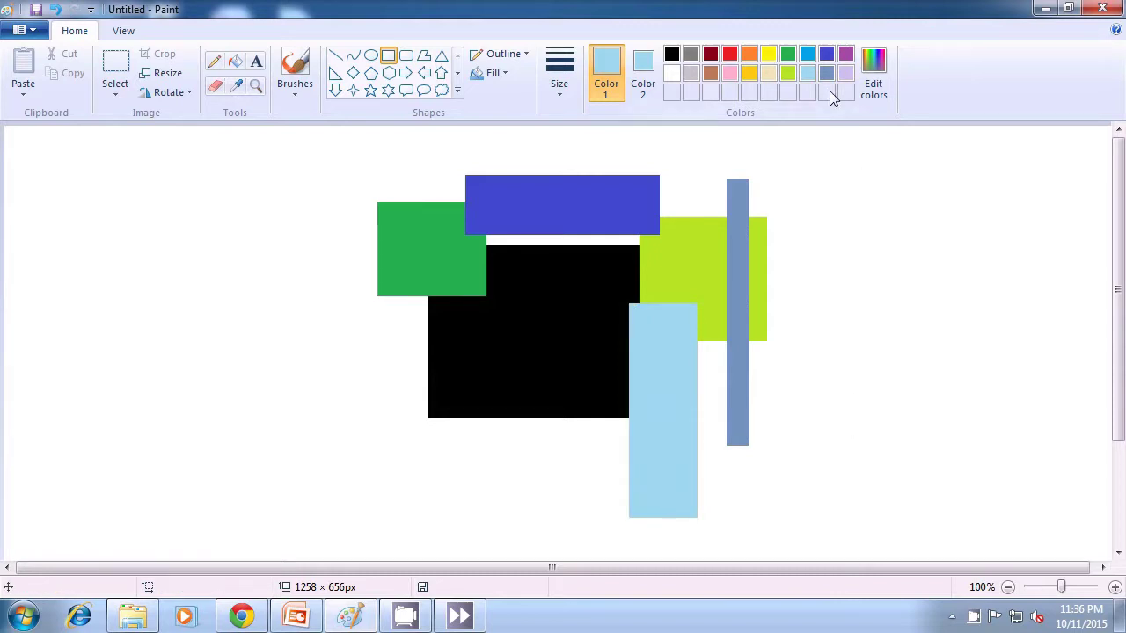
Draw a small indigo rectangle, outlined and filled, inside the lower half of the light blue rectangle.
click(826, 55)
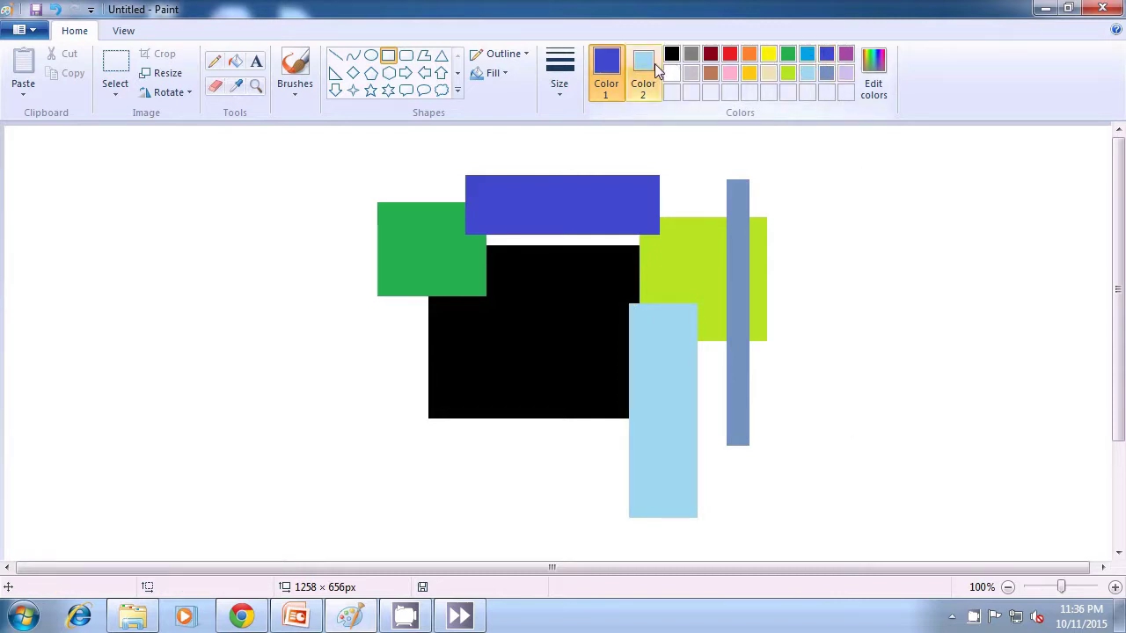
click(655, 69)
click(827, 56)
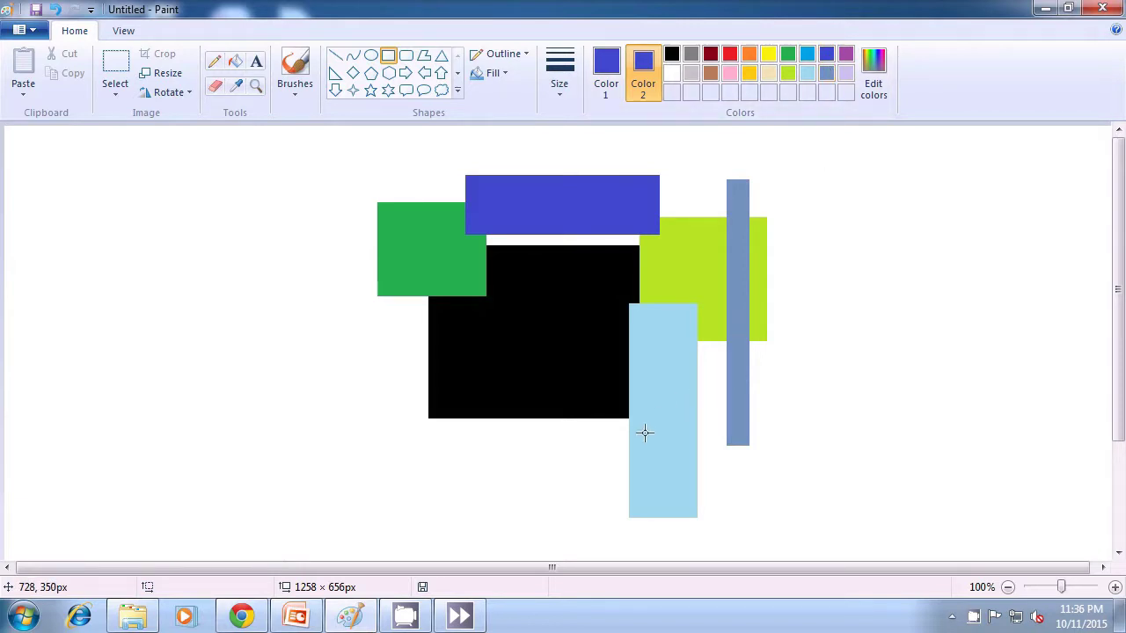
drag(643, 424, 688, 450)
click(863, 412)
Draw a lavender rectangle, outlined and filled, about 103 × 48 px, over the black rectangle's lower-left corner.
click(849, 74)
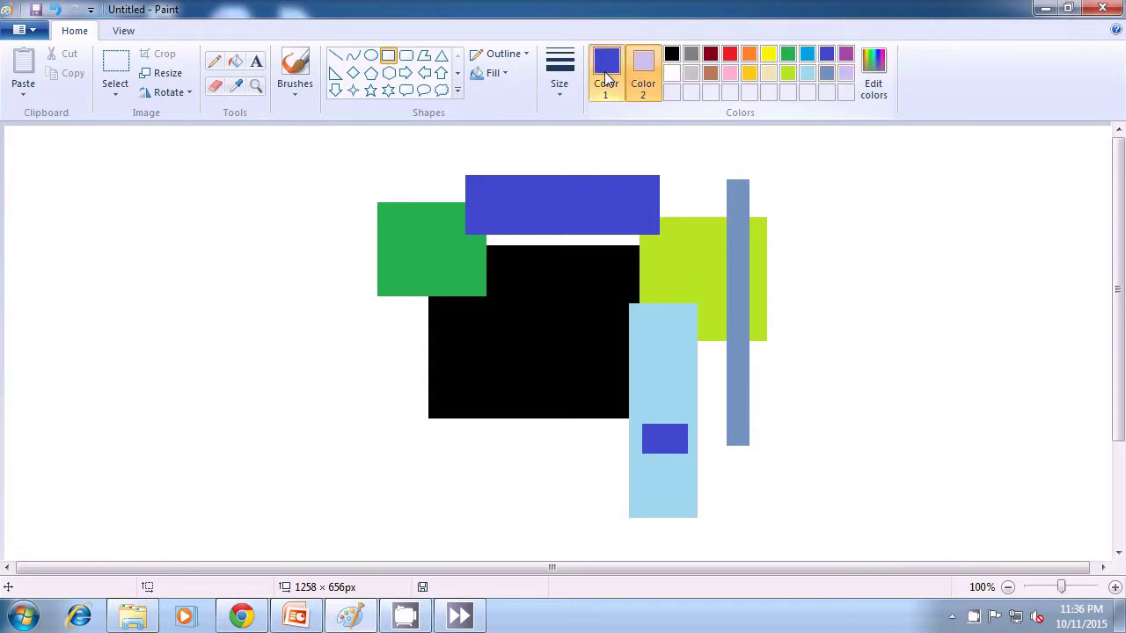
click(606, 75)
click(846, 73)
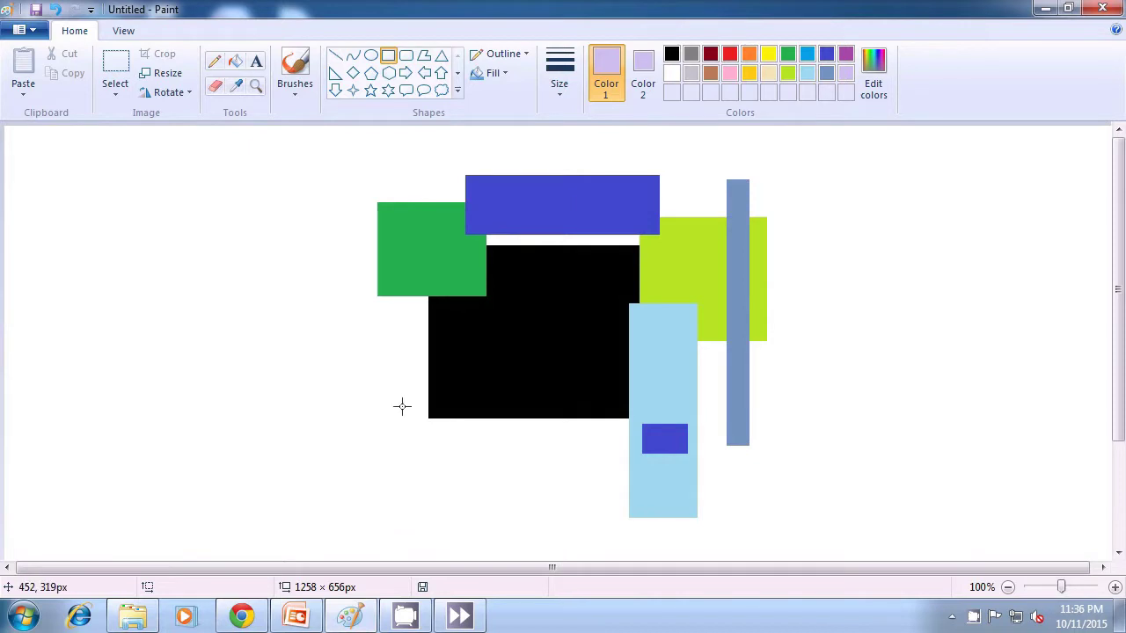
drag(368, 379, 460, 423)
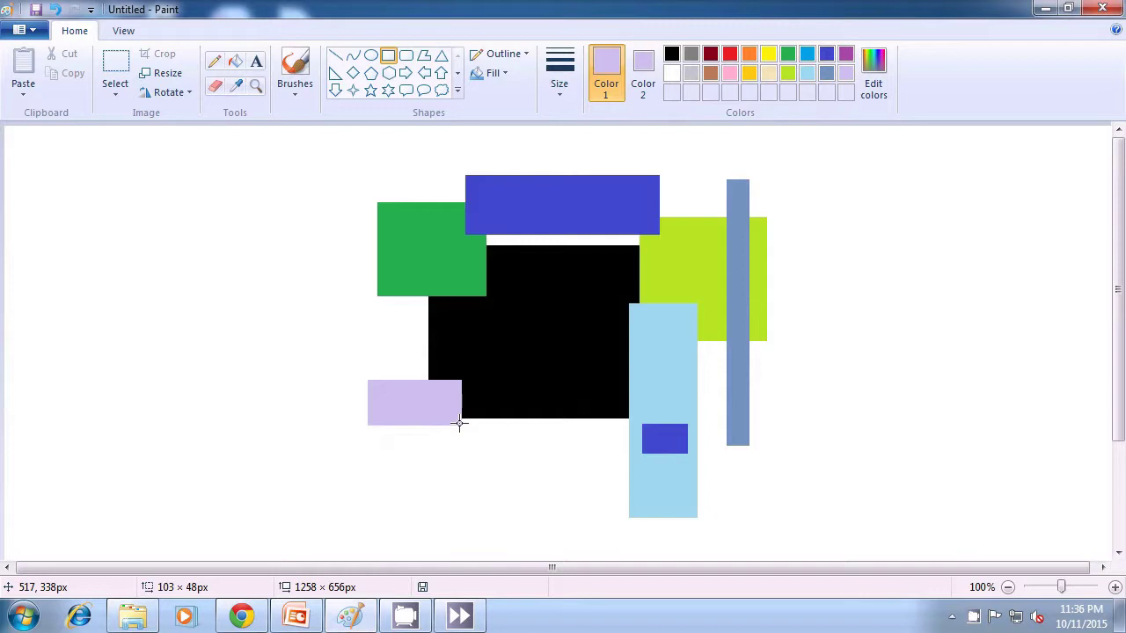
drag(460, 424, 460, 423)
click(869, 404)
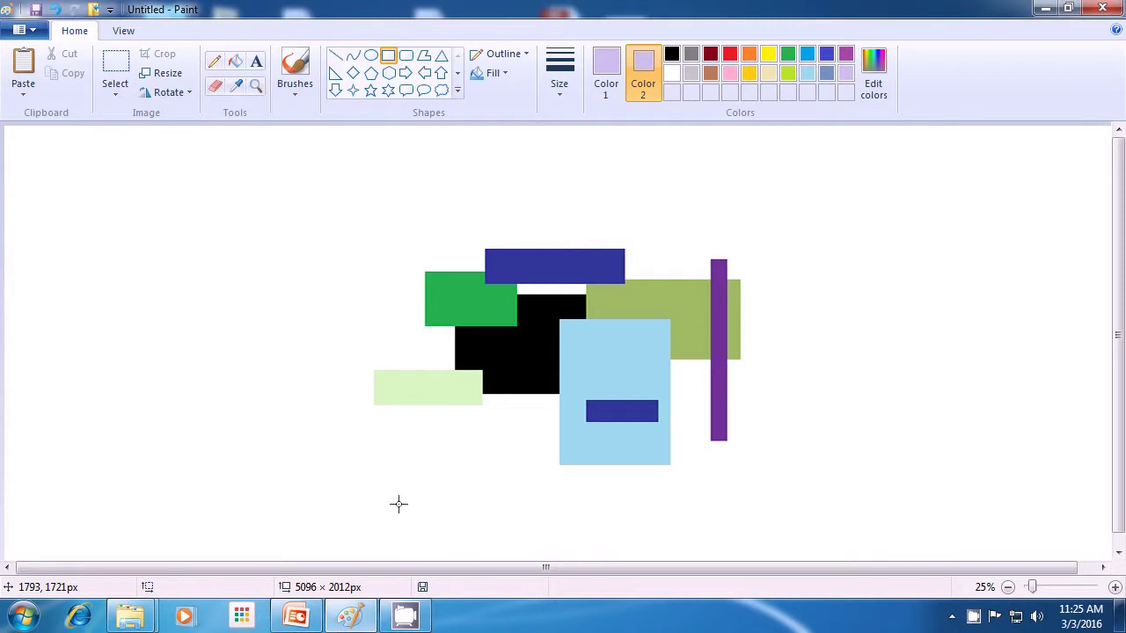
Delete the whole drawing, set Color 2 to white, and clear the entire canvas again with that background color.
key(ctrl+a)
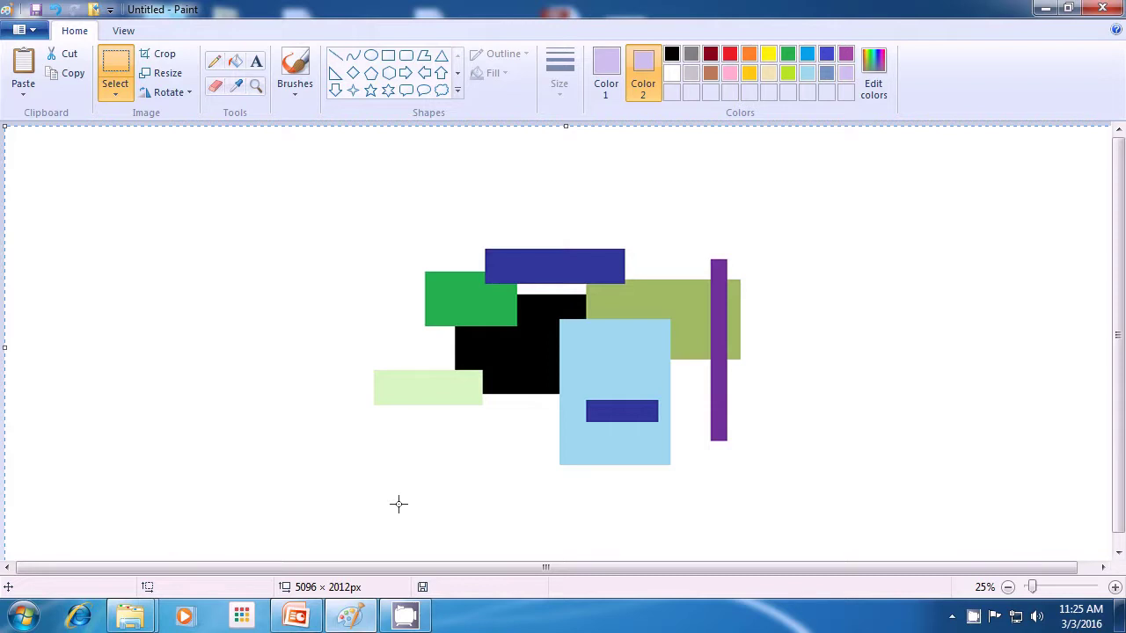
key(Delete)
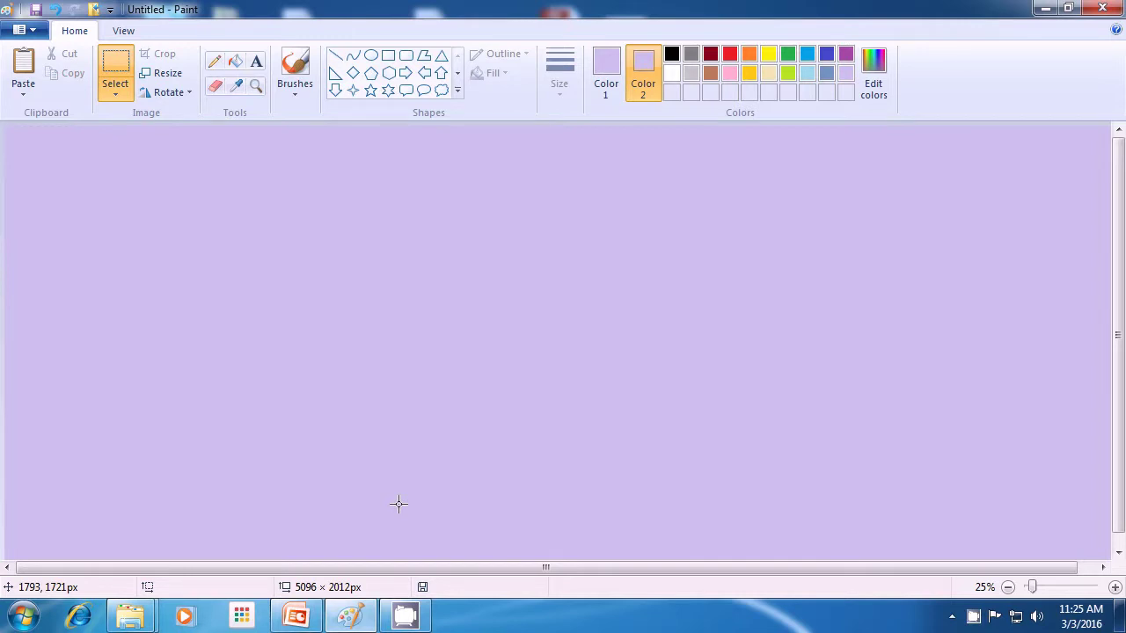
click(672, 76)
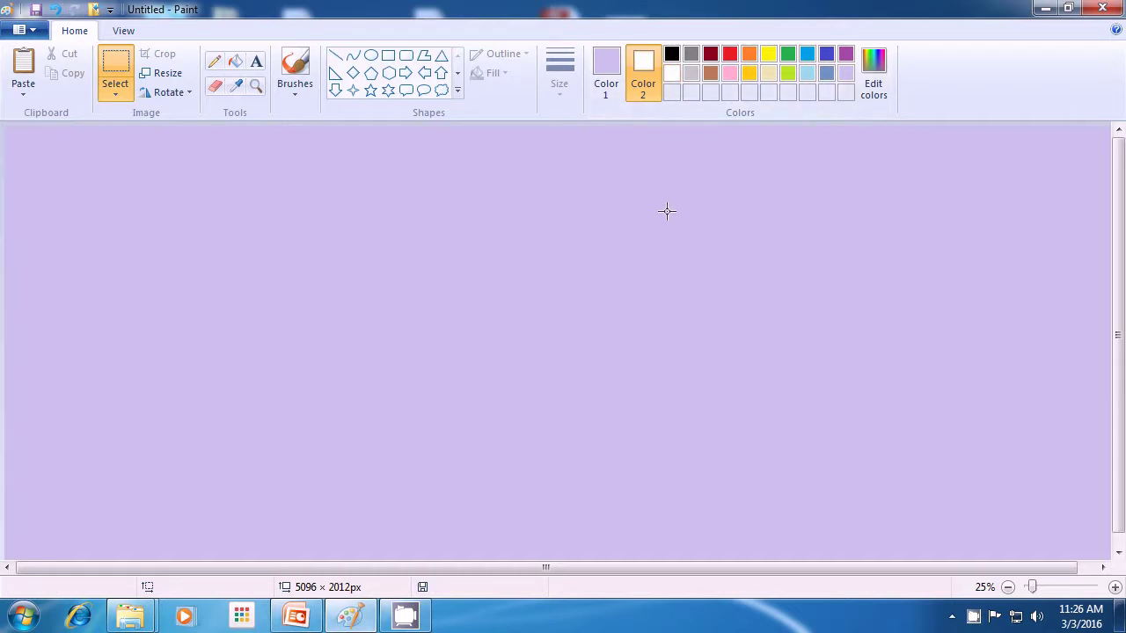
key(ctrl+a)
key(Delete)
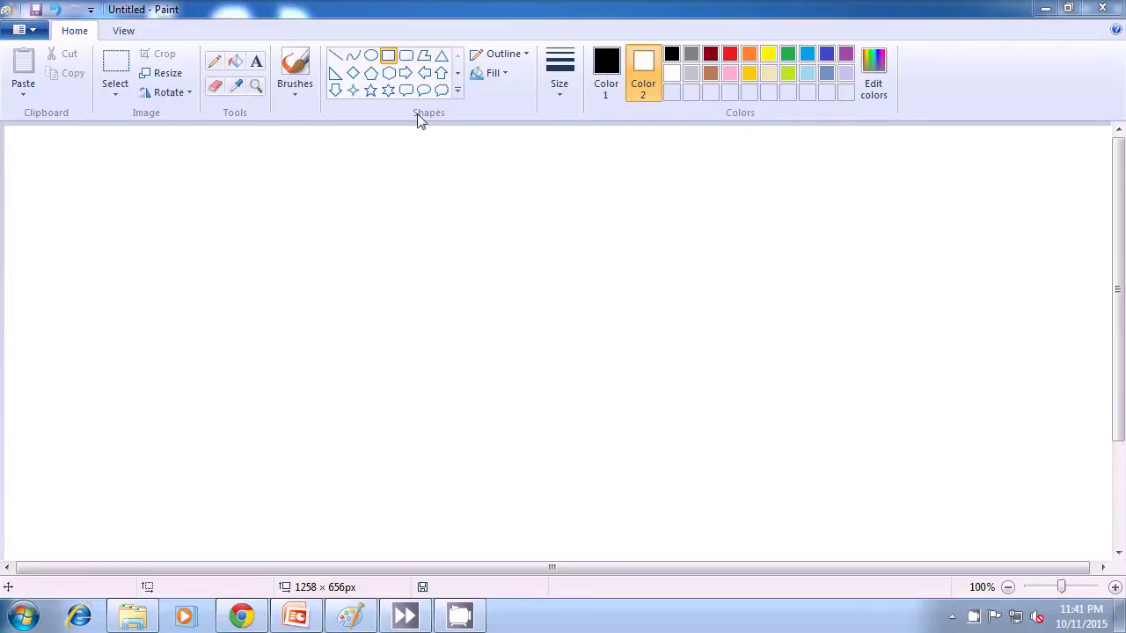
Draw an indigo rectangle with solid fill and matching outline, about 314 × 222 px, near the middle of the blank canvas.
click(390, 58)
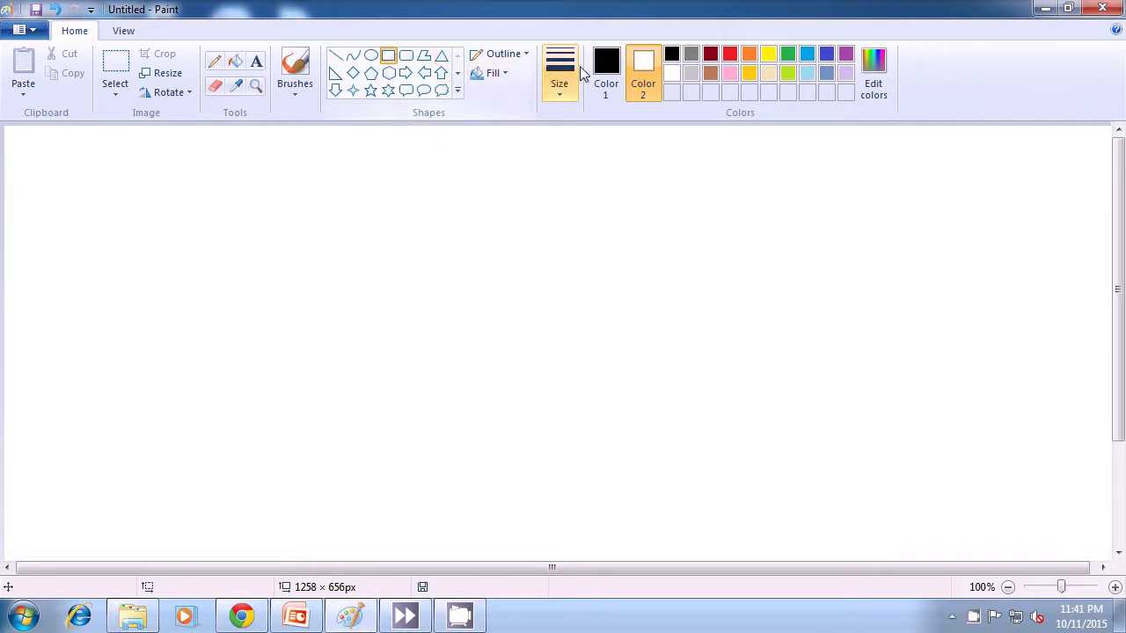
click(846, 55)
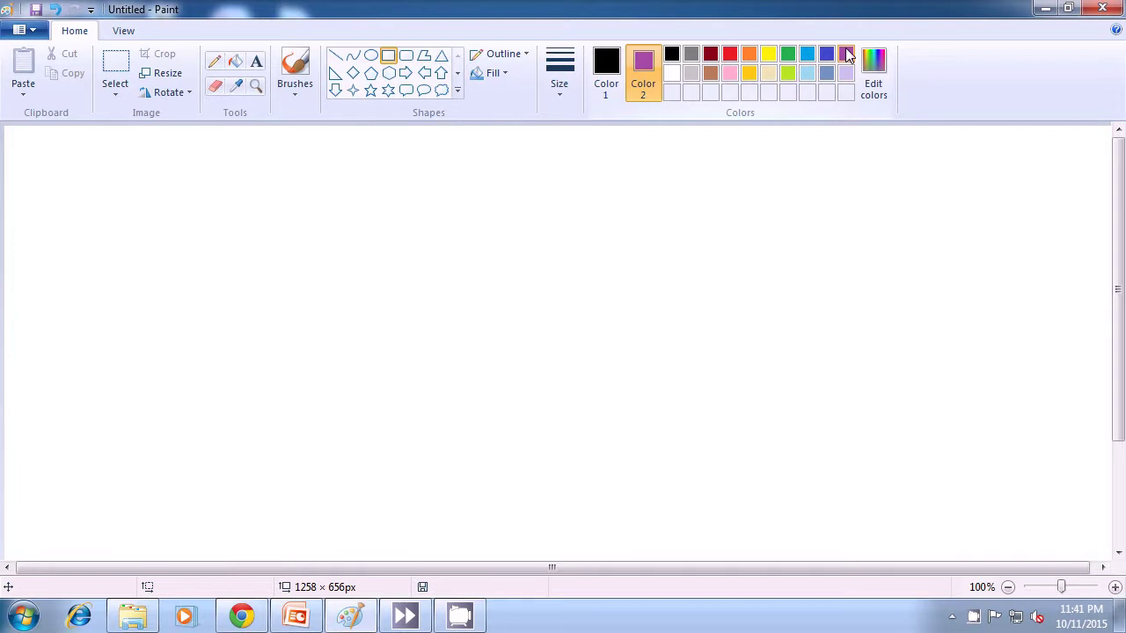
click(825, 55)
click(826, 55)
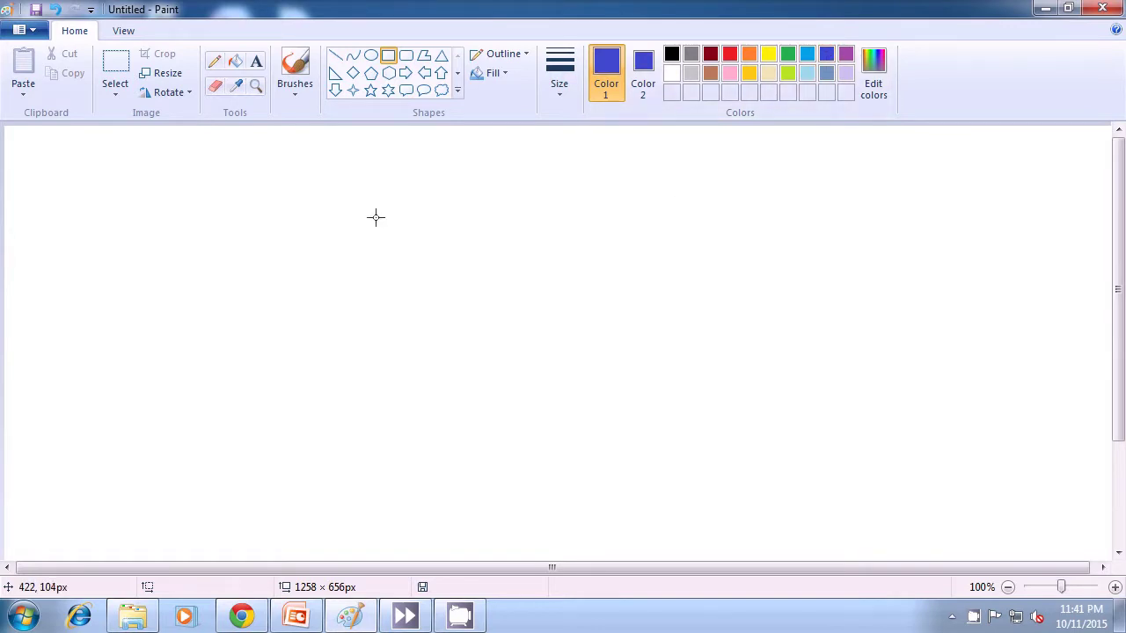
click(506, 77)
click(517, 117)
drag(426, 203, 704, 398)
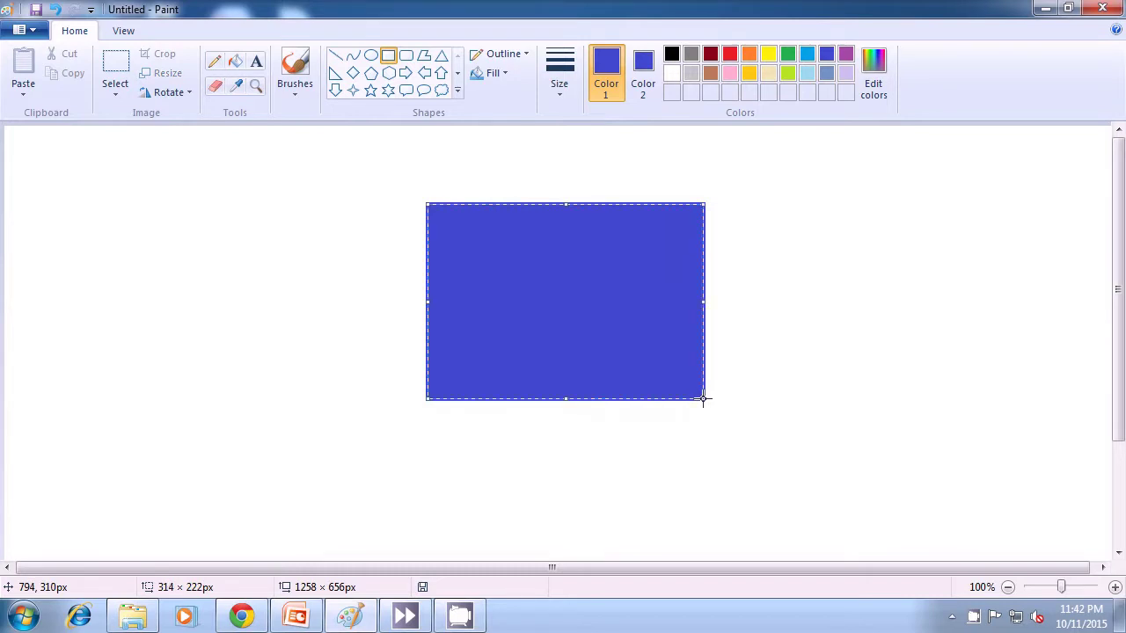
click(836, 368)
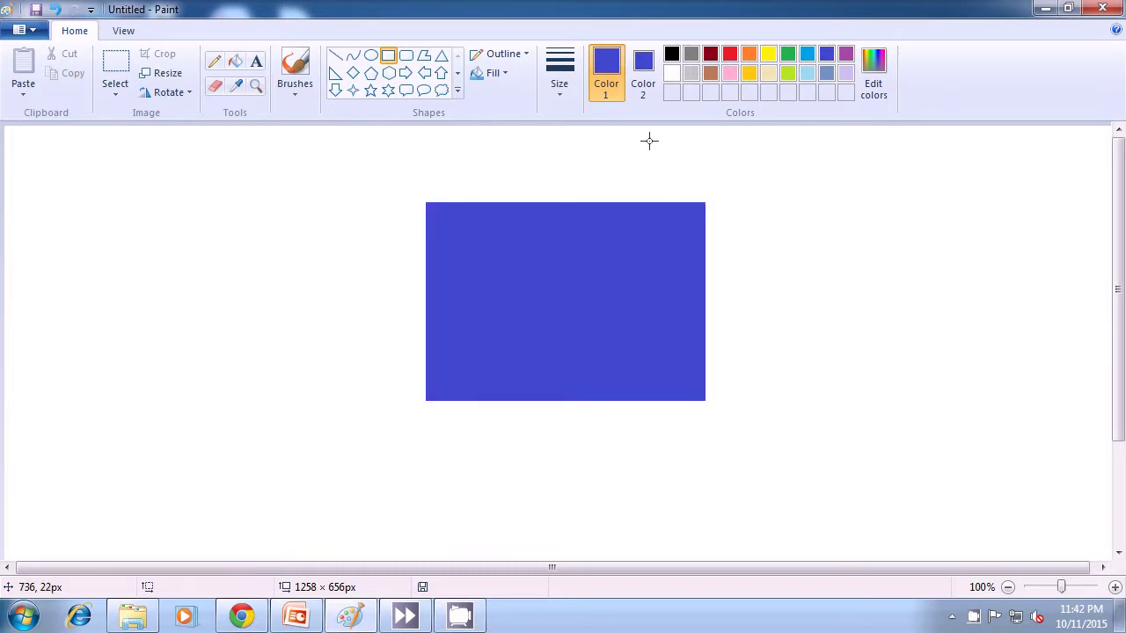
Draw a white-filled rectangle with a dark red outline, about 266 × 151 px, over the indigo rectangle's upper-right corner.
click(605, 71)
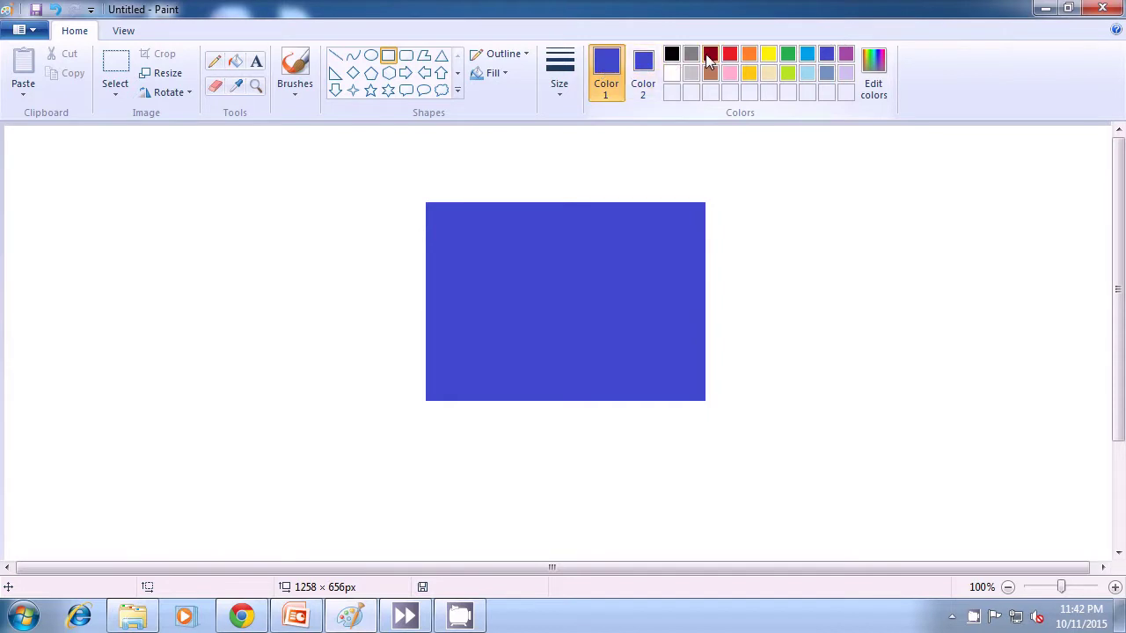
click(711, 54)
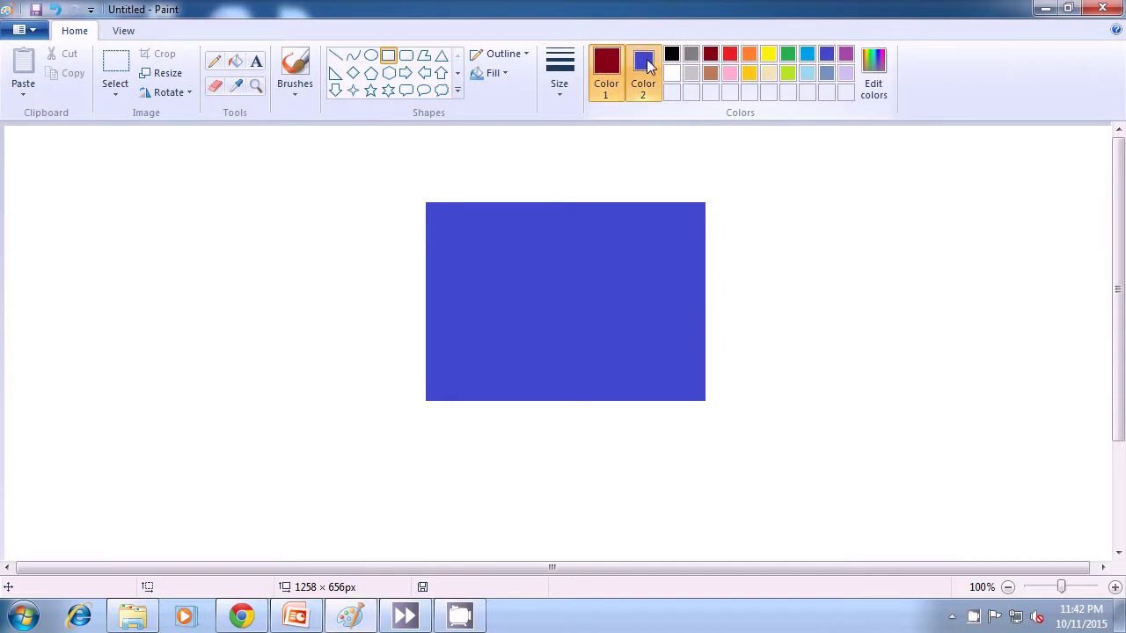
click(645, 71)
click(675, 78)
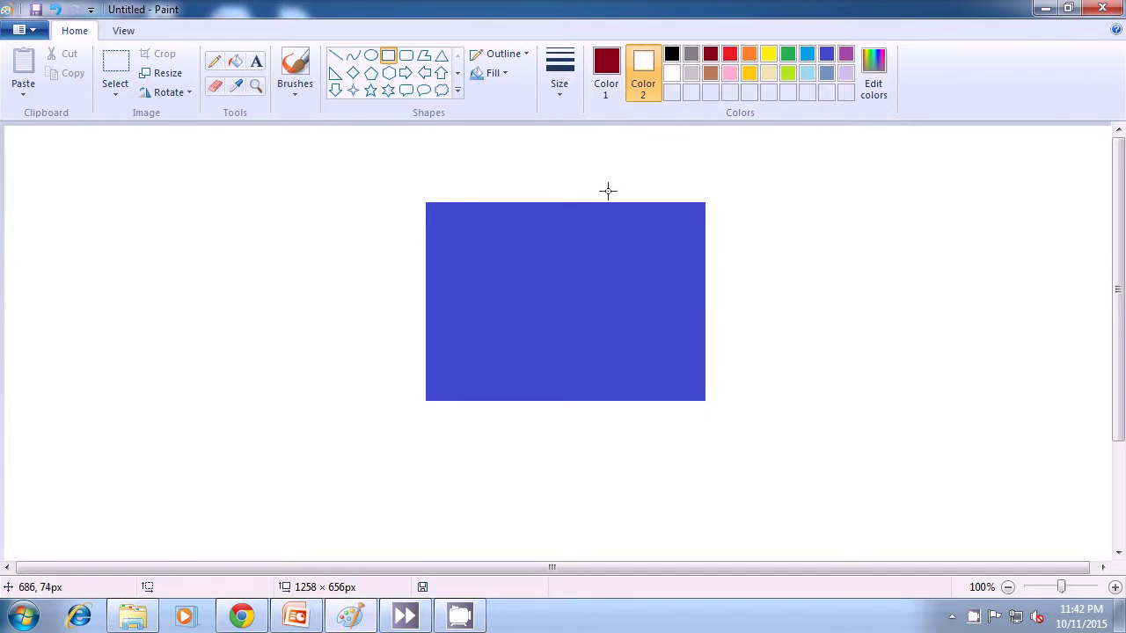
drag(591, 173, 824, 304)
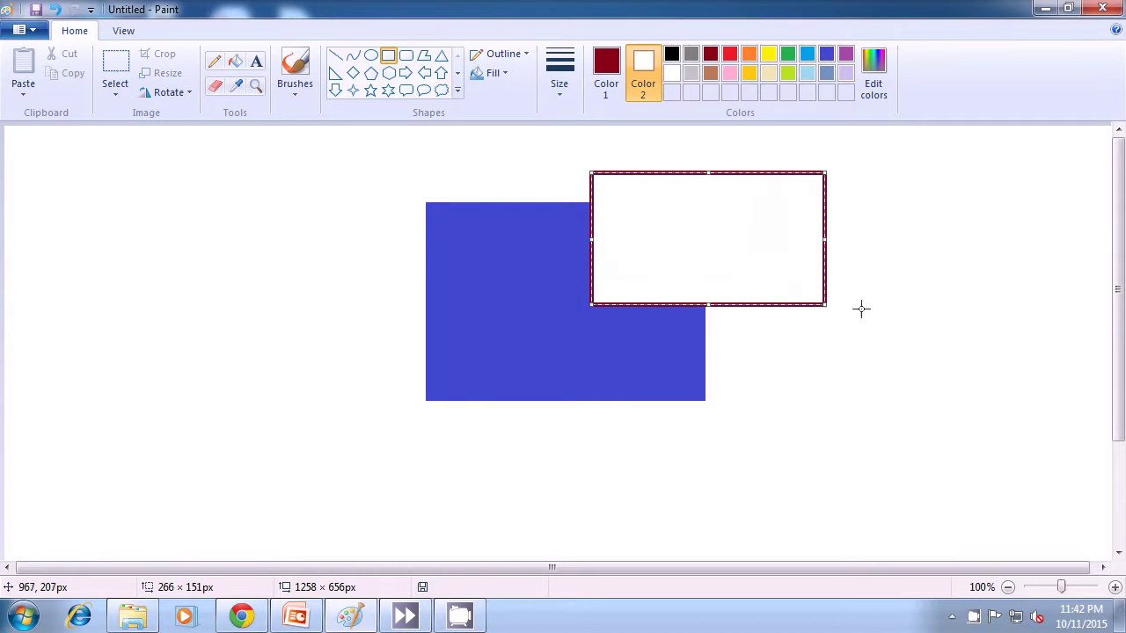
click(928, 308)
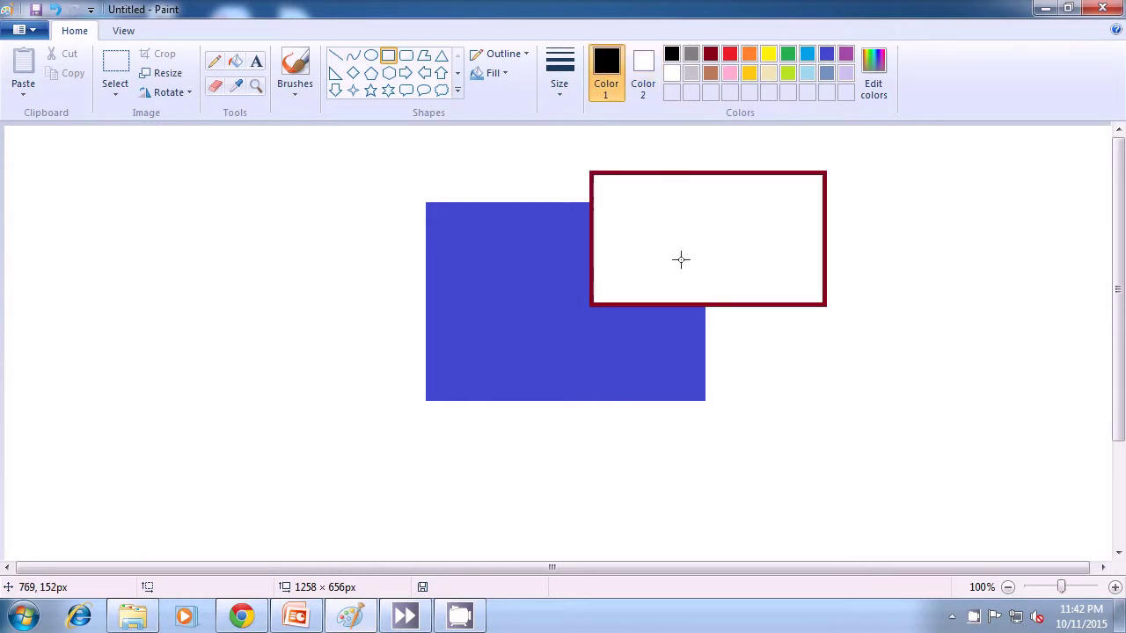
Draw a small blue-gray rectangle, outlined and filled, about 47 × 32 px, inside the white rectangle's lower-right area.
click(827, 74)
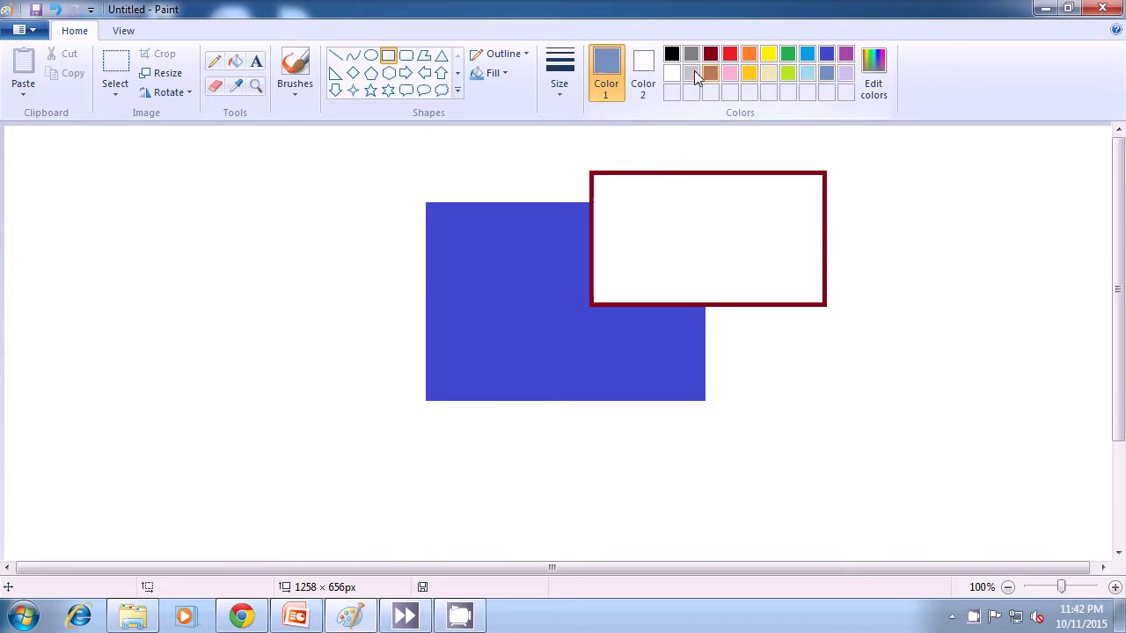
click(646, 68)
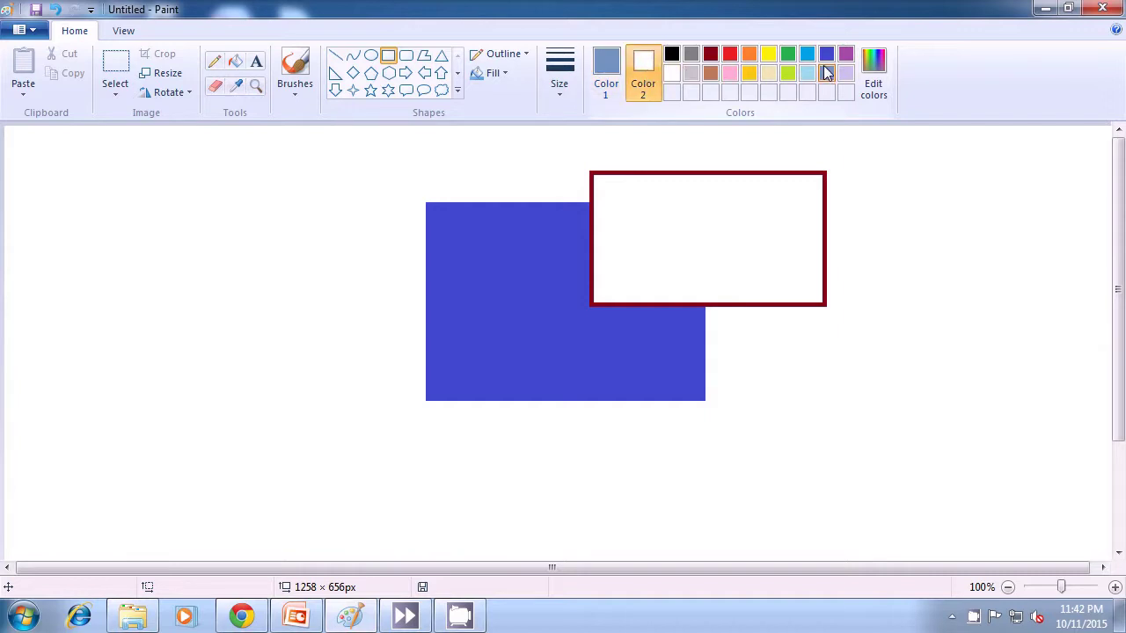
click(828, 74)
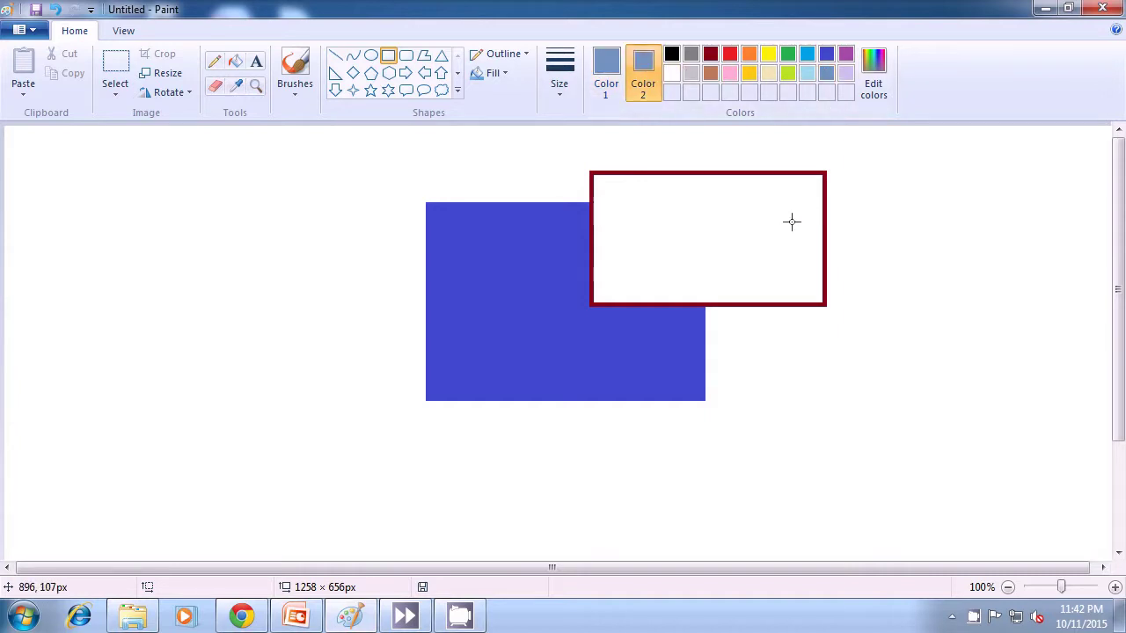
drag(757, 246, 798, 275)
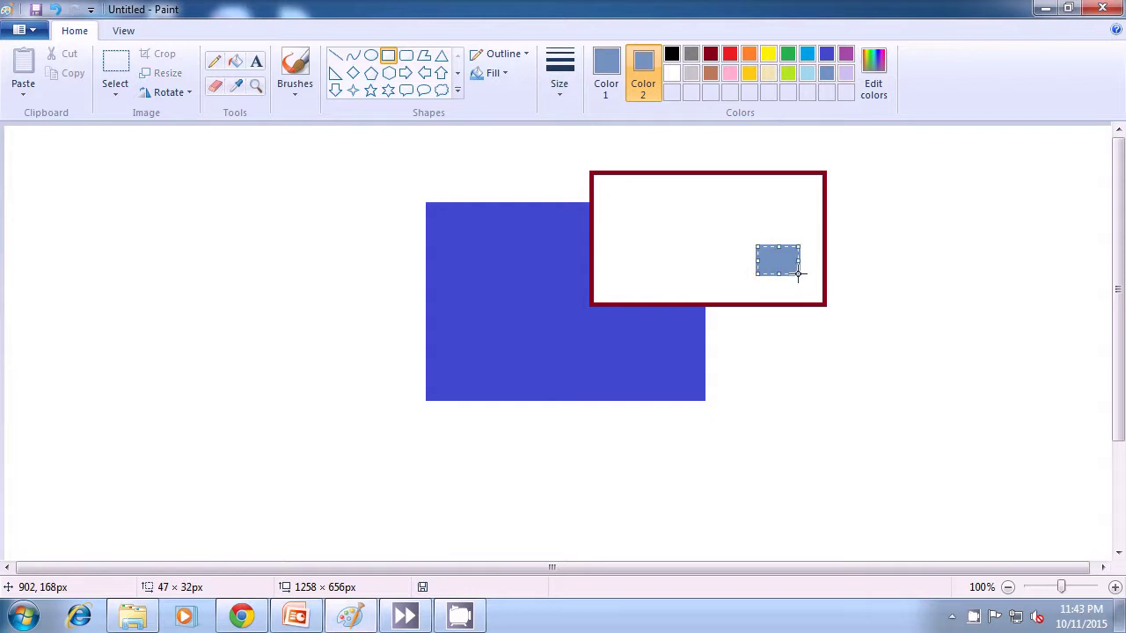
click(904, 267)
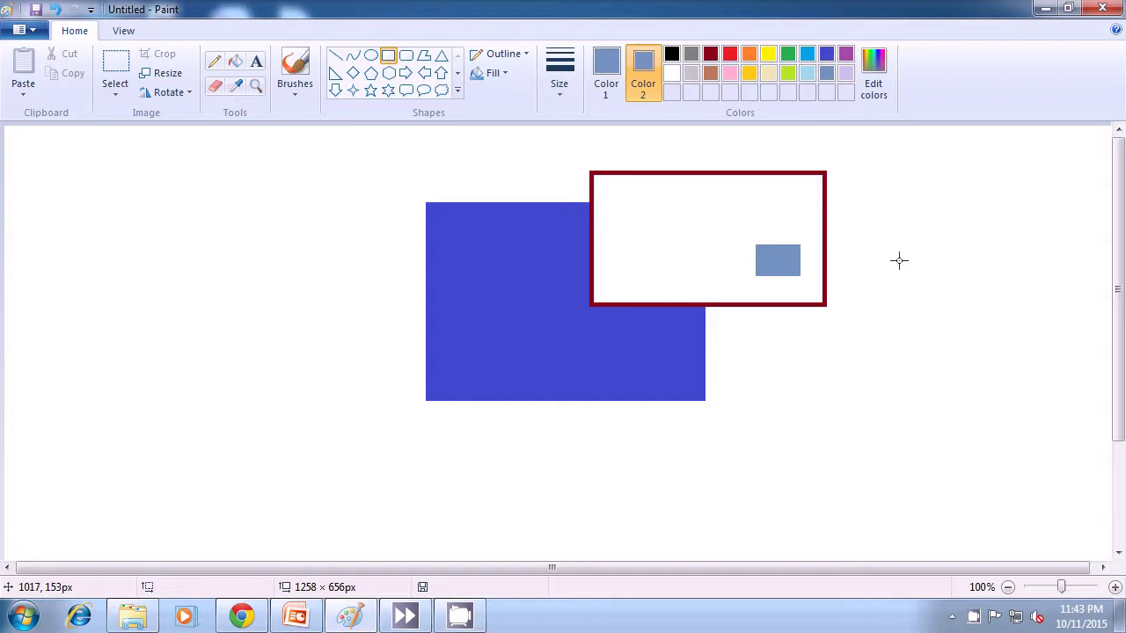
Set Color 2 to white and draw an unfilled black-outlined rectangle, about 120 × 28 px, overlapping the blue-gray rectangle's lower part.
click(673, 76)
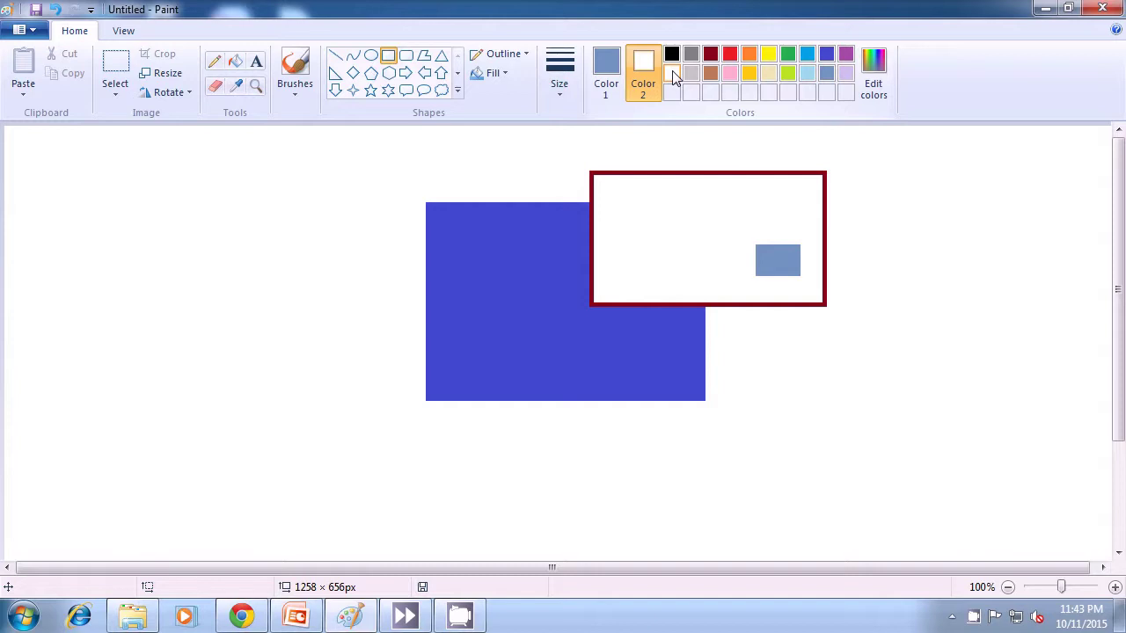
click(605, 85)
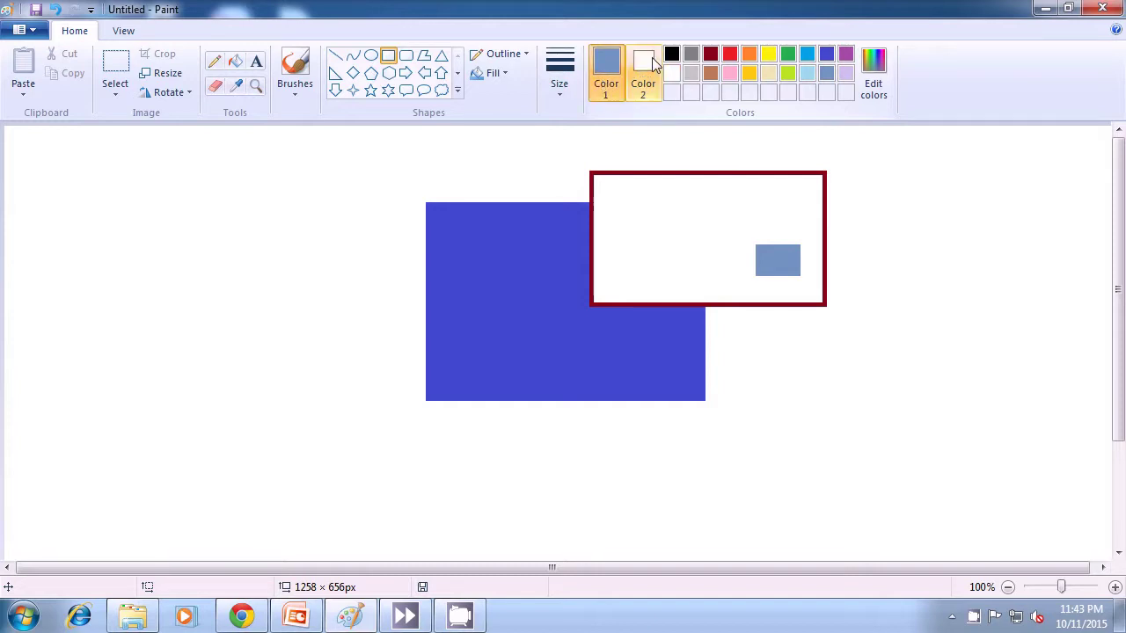
click(672, 57)
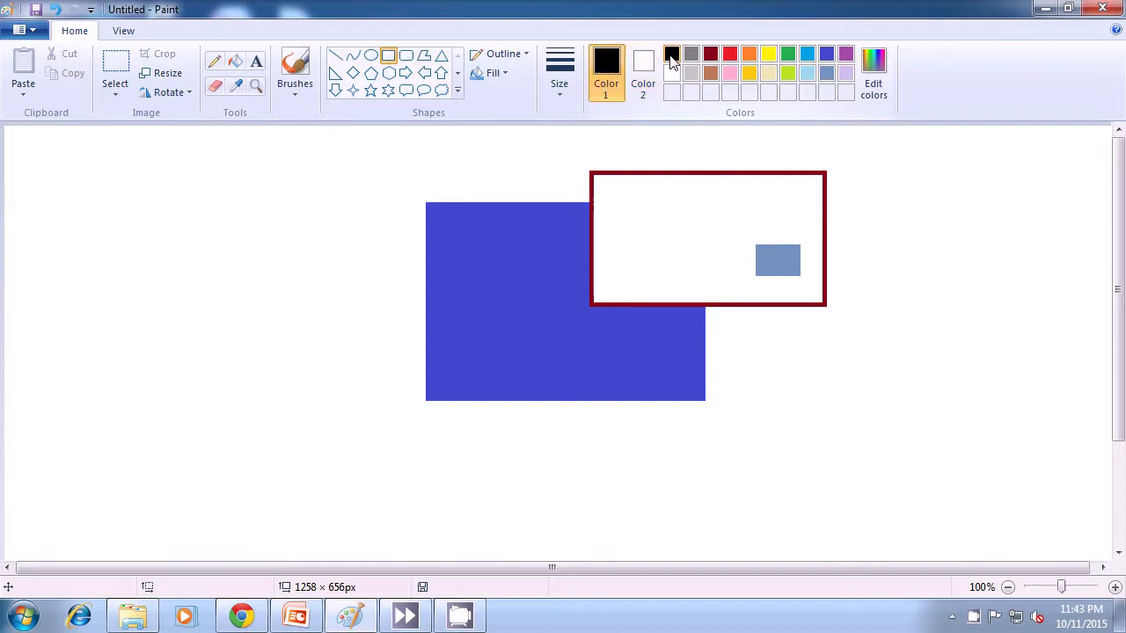
click(505, 73)
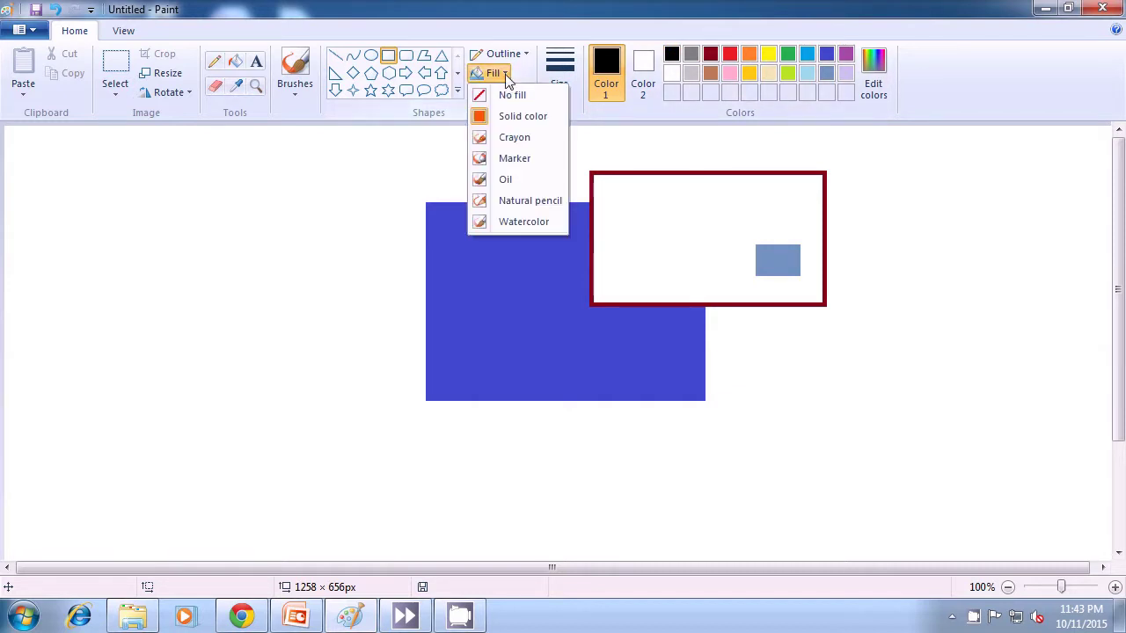
click(510, 97)
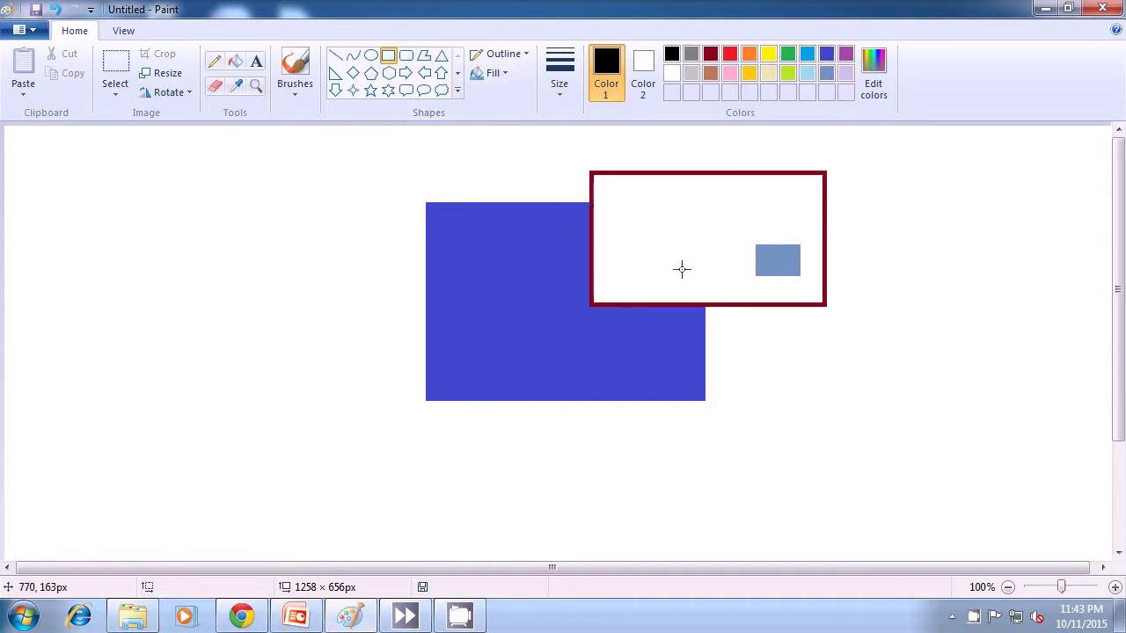
drag(680, 267, 787, 292)
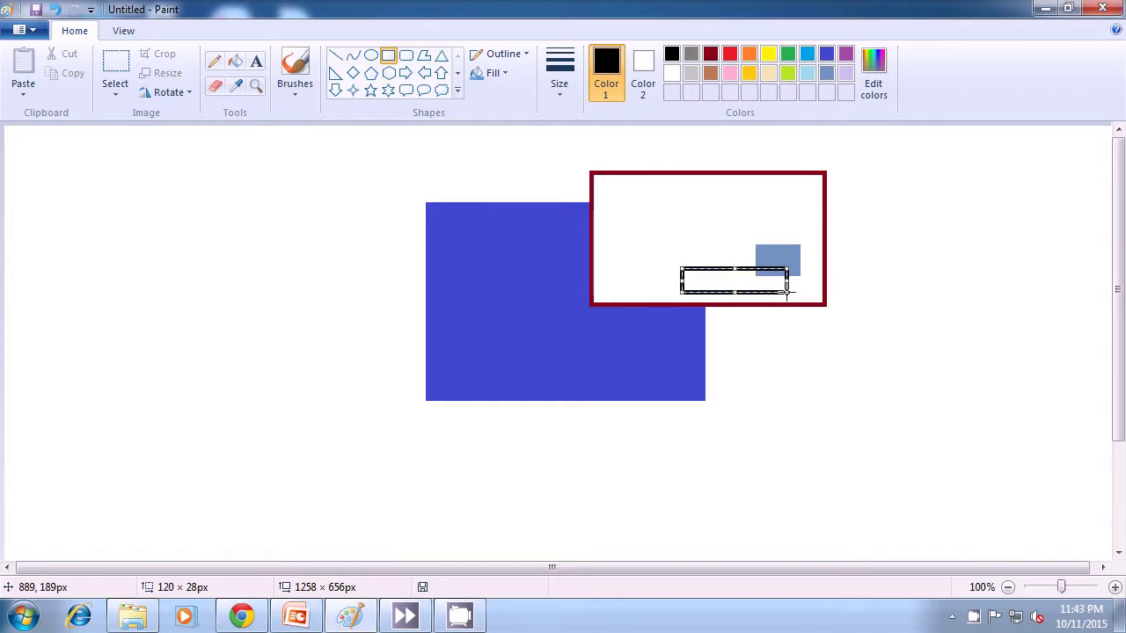
click(873, 288)
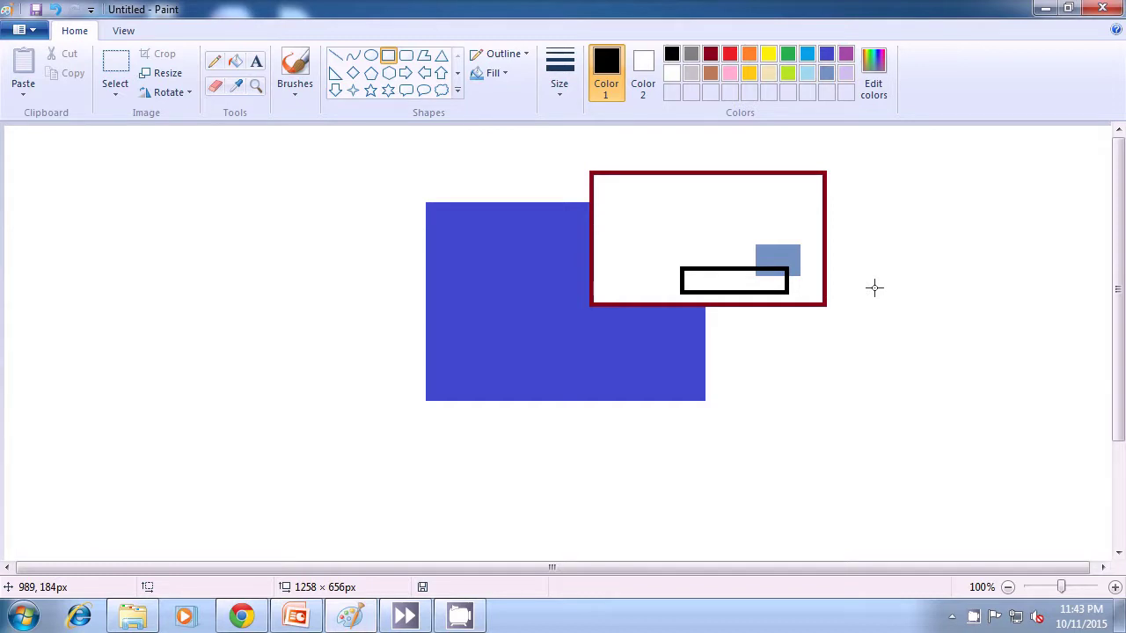
Draw an unfilled turquoise-outlined rectangle, about 123 × 110 px, across the indigo rectangle's bottom edge.
click(806, 55)
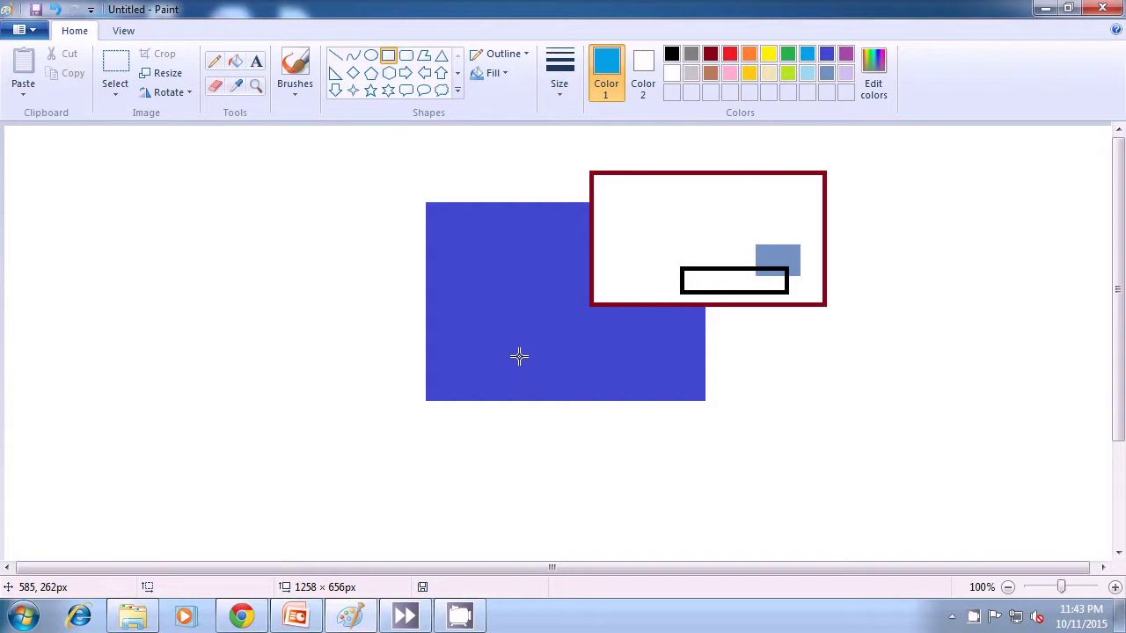
drag(519, 356, 626, 452)
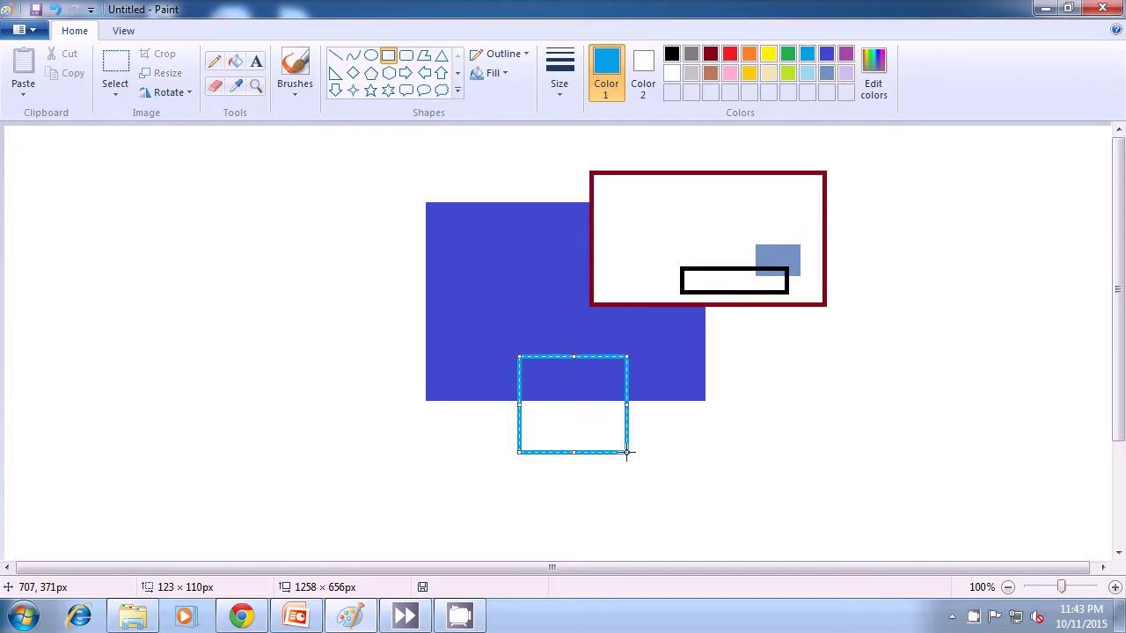
click(774, 419)
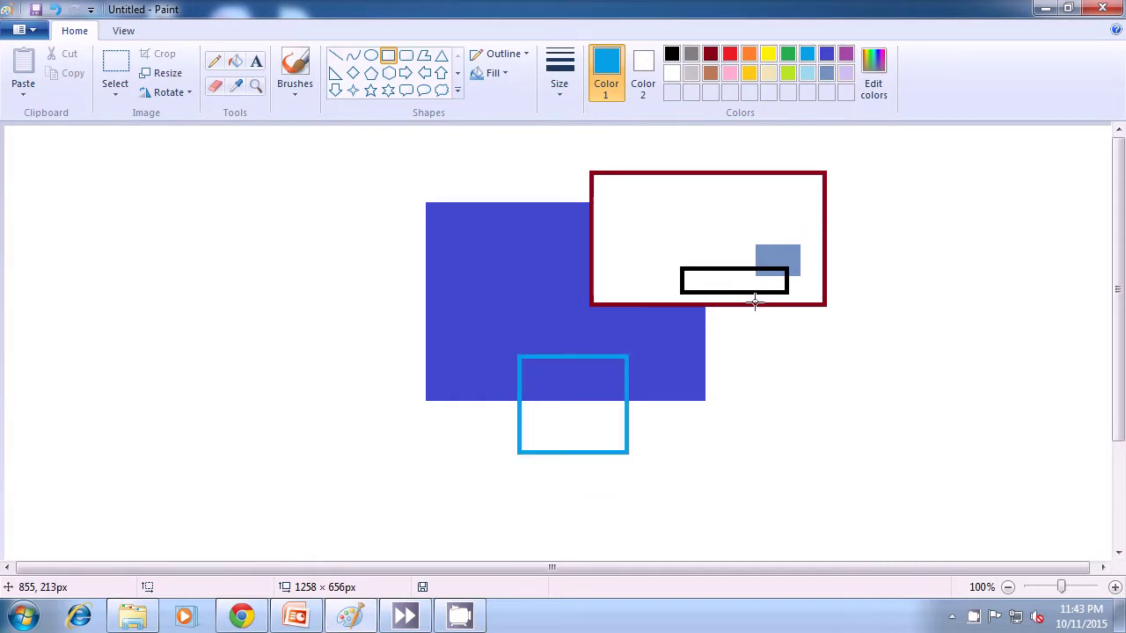
Draw a wide, flat, unfilled rectangle with a green outline across the lower part of the indigo rectangle's right edge.
click(783, 57)
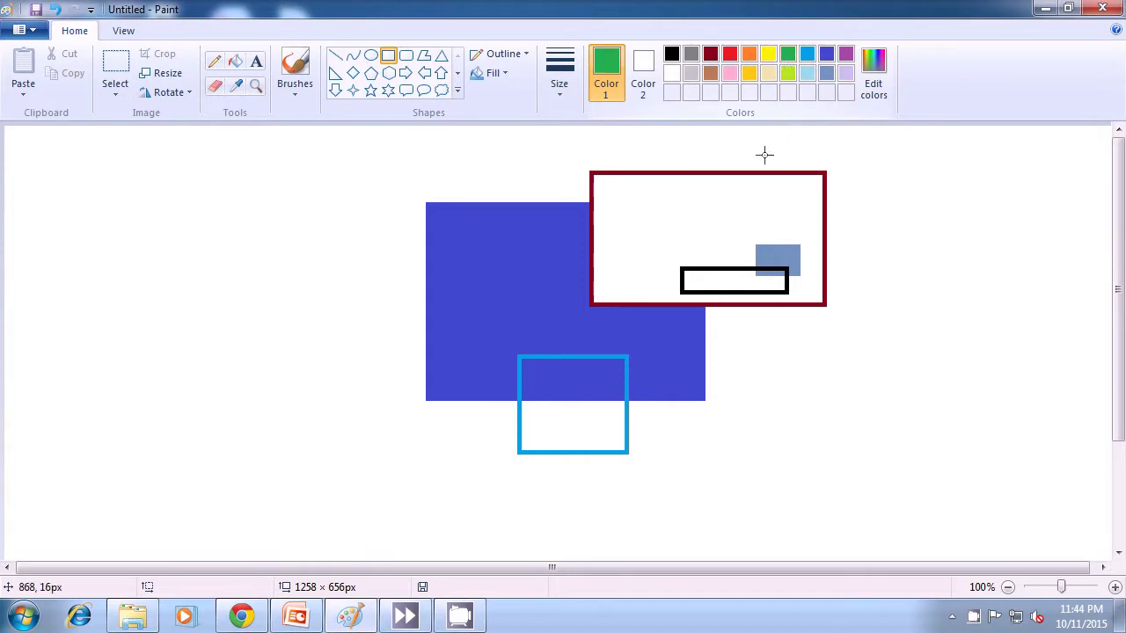
drag(661, 342, 824, 376)
click(899, 353)
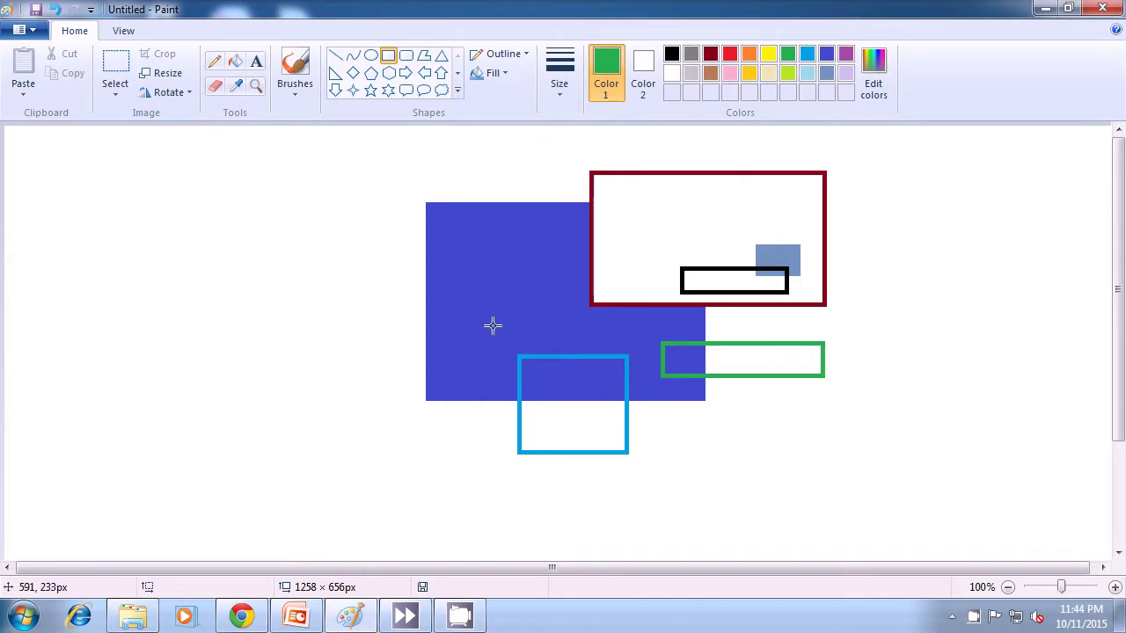
Draw an unfilled dark red-outlined rectangle, about 113 × 54 px, across the indigo rectangle's left edge.
click(710, 55)
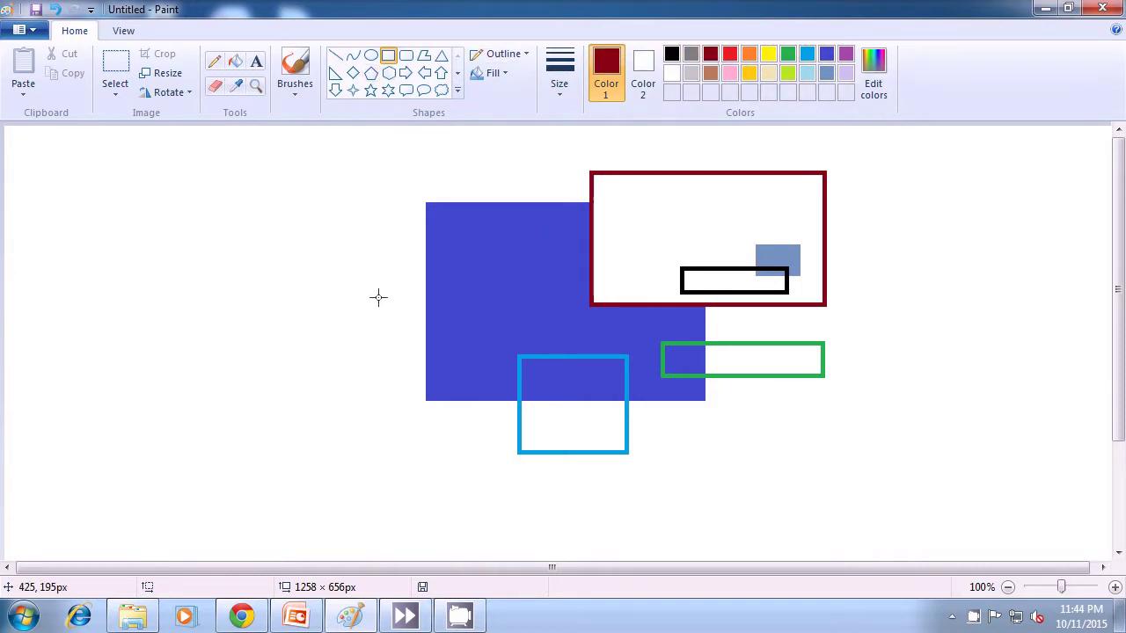
drag(378, 298, 477, 344)
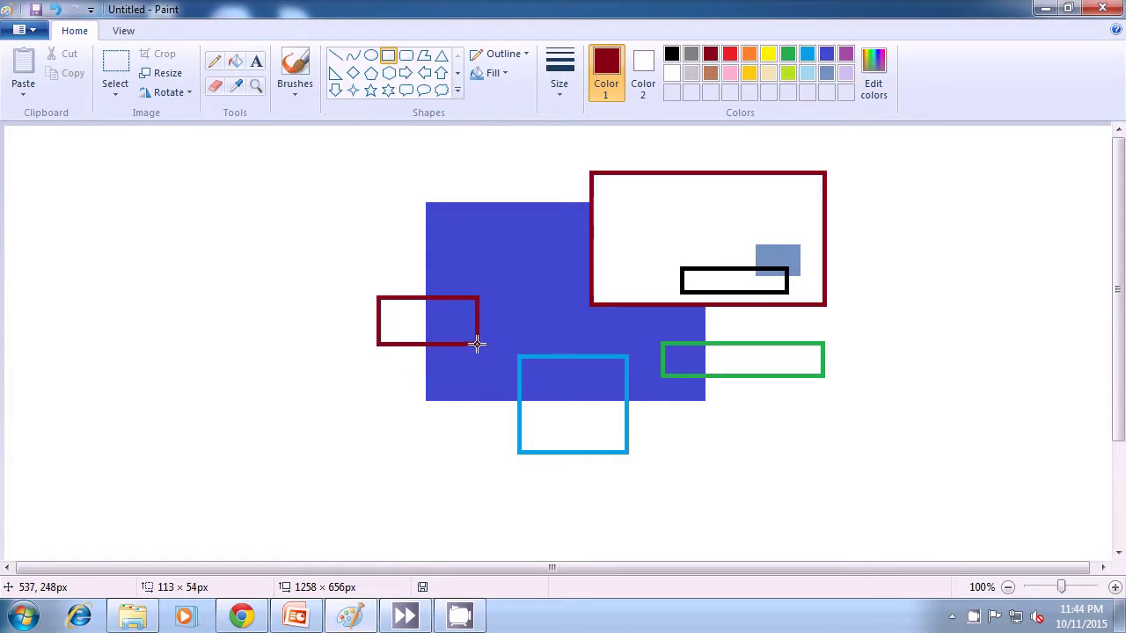
drag(477, 344, 476, 344)
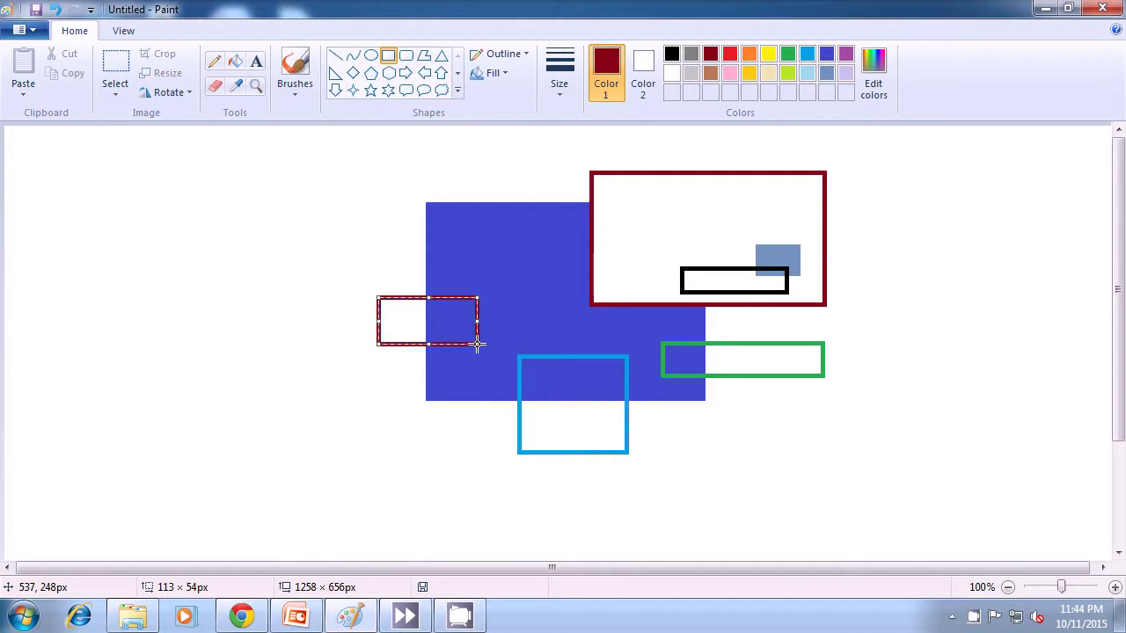
click(327, 379)
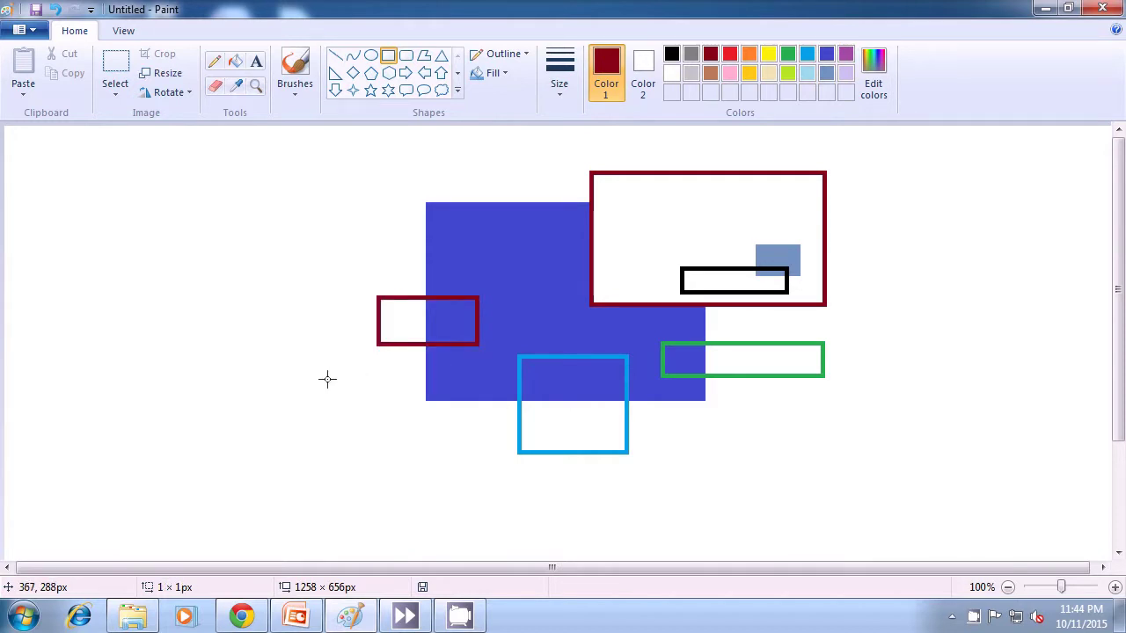
Draw a solid red rectangle with a red outline, about 108 × 63 px, over the lower part of the dark red rectangle crossing the indigo shape's left edge.
click(730, 55)
click(643, 77)
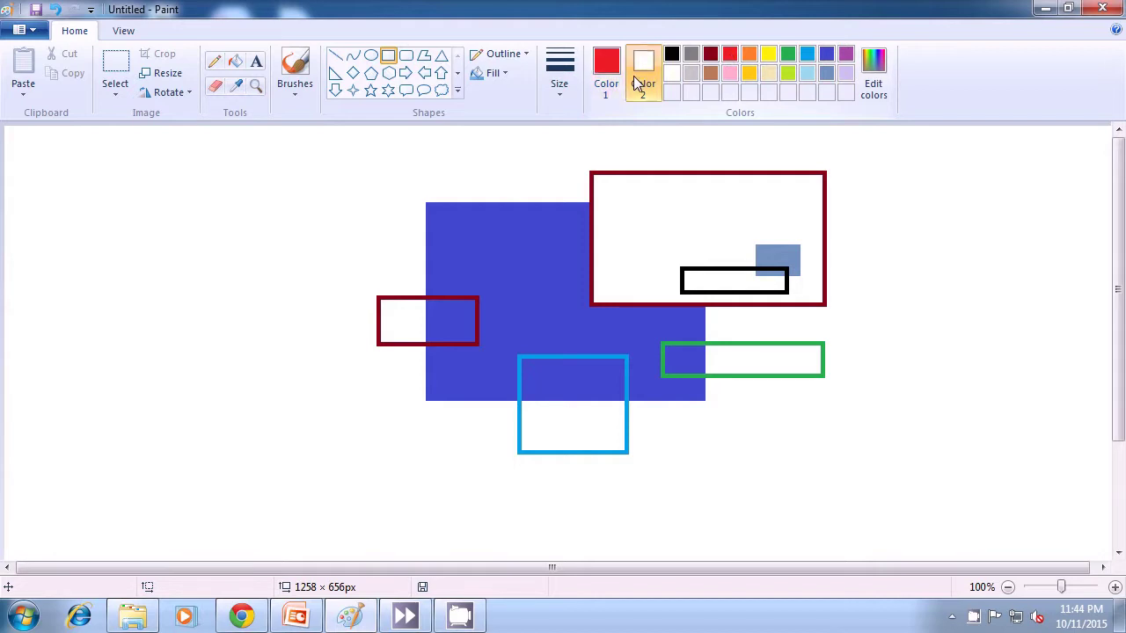
click(730, 56)
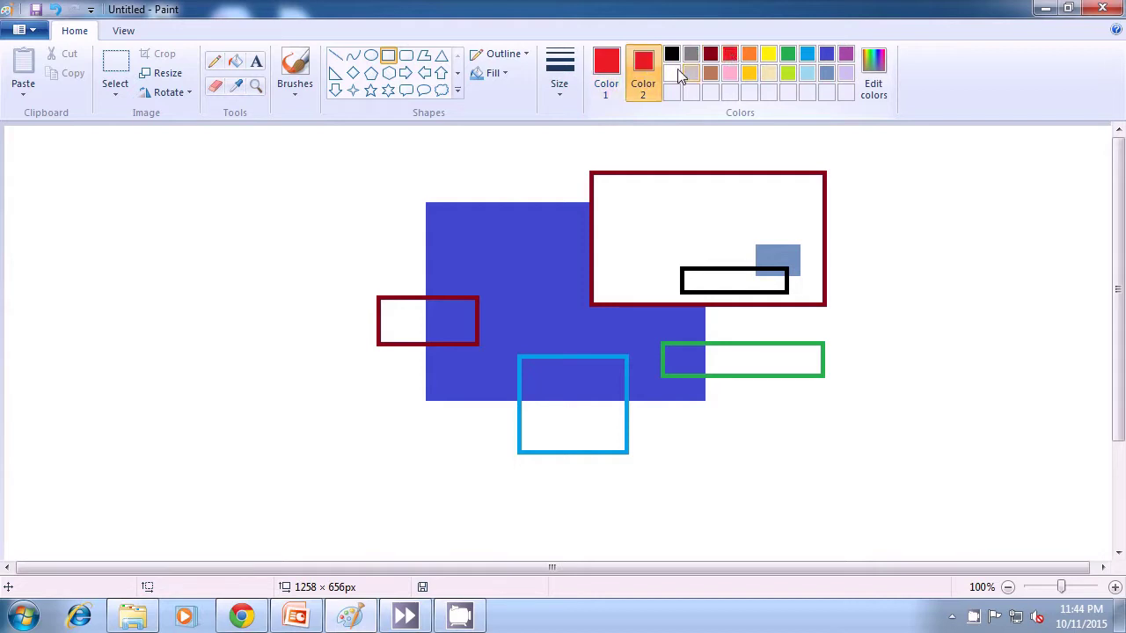
click(505, 75)
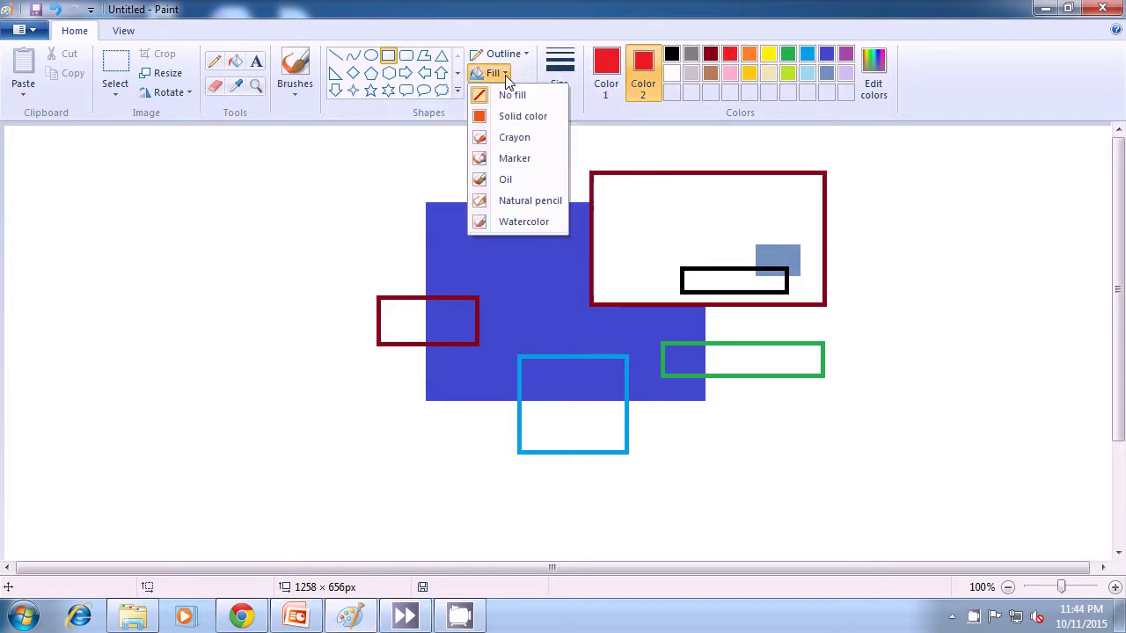
click(508, 116)
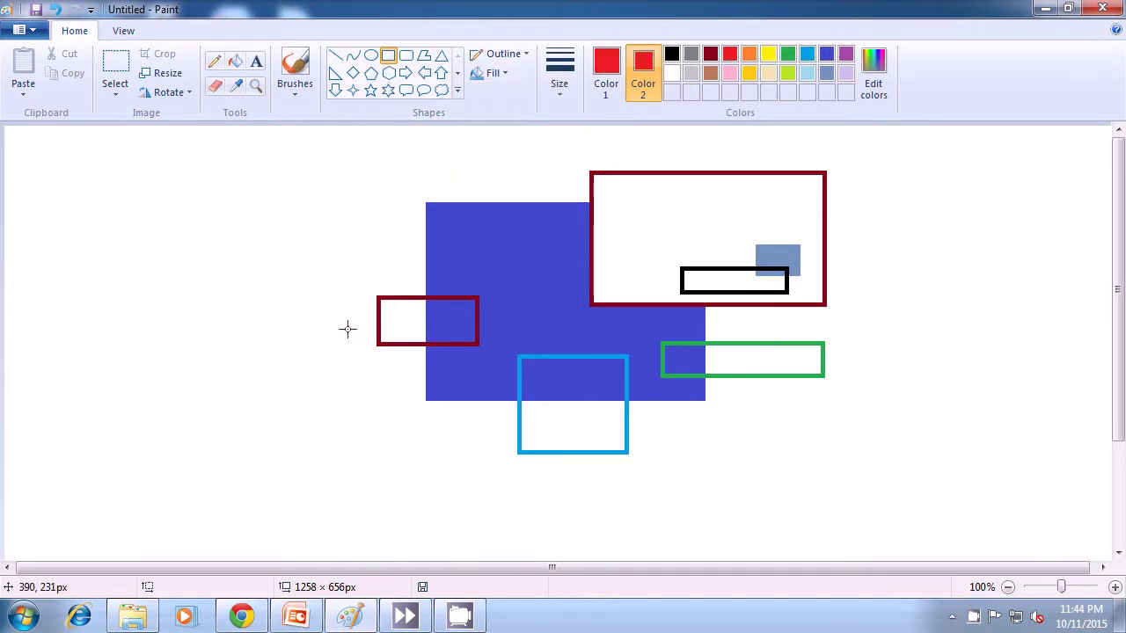
drag(347, 329, 441, 384)
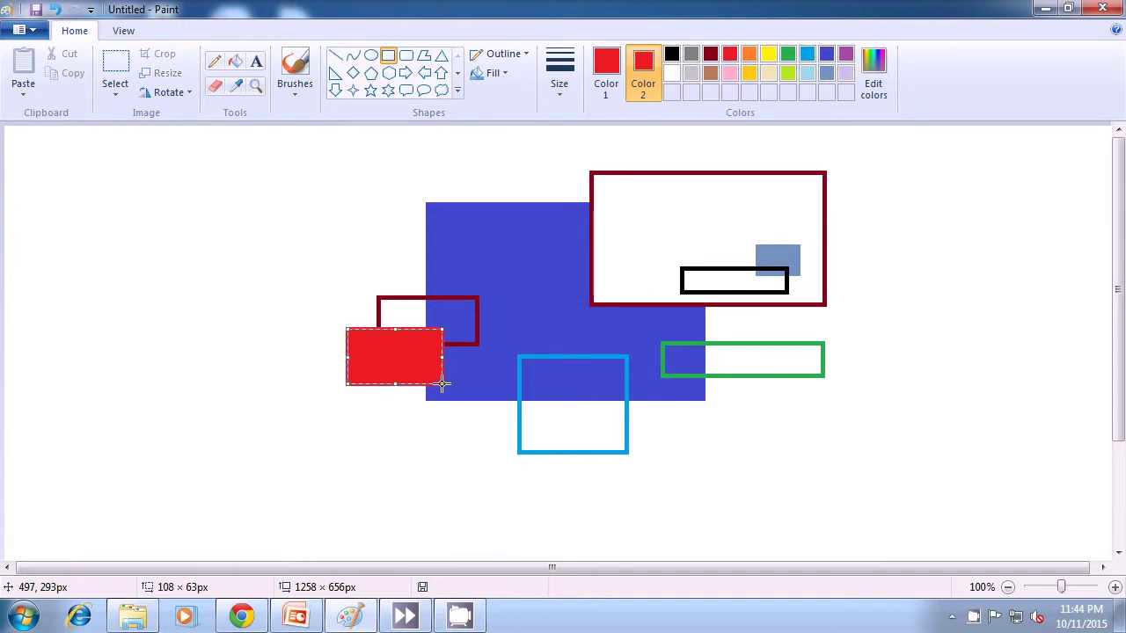
click(360, 427)
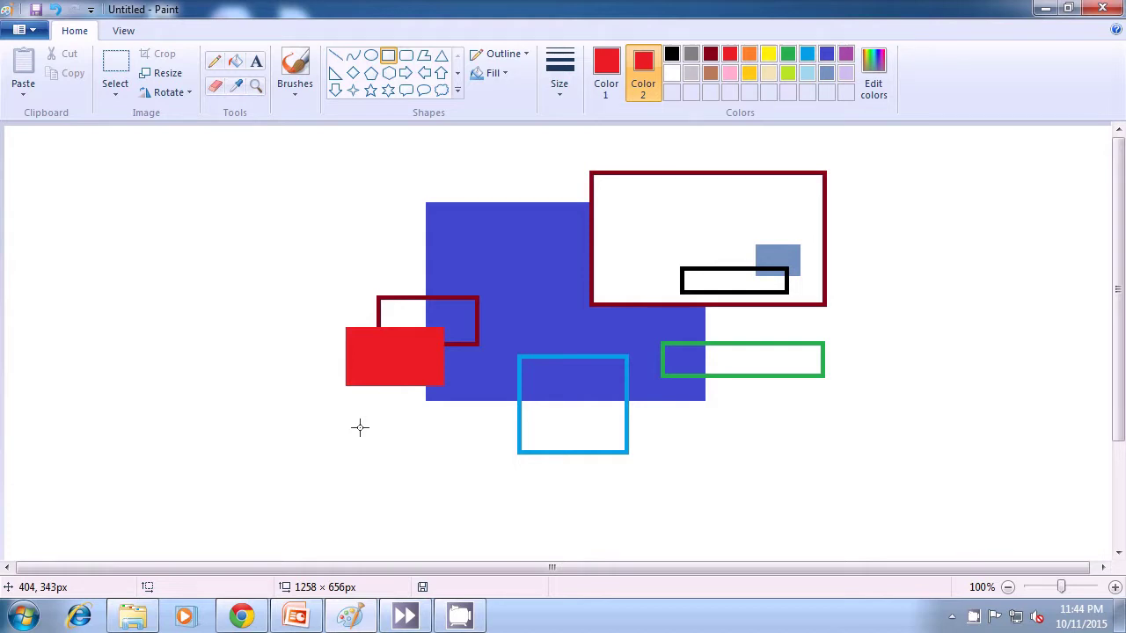
Draw a solid turquoise rectangle with a matching outline, about 122 × 100 px, over the top-left corner of the large dark red-outlined rectangle.
click(808, 55)
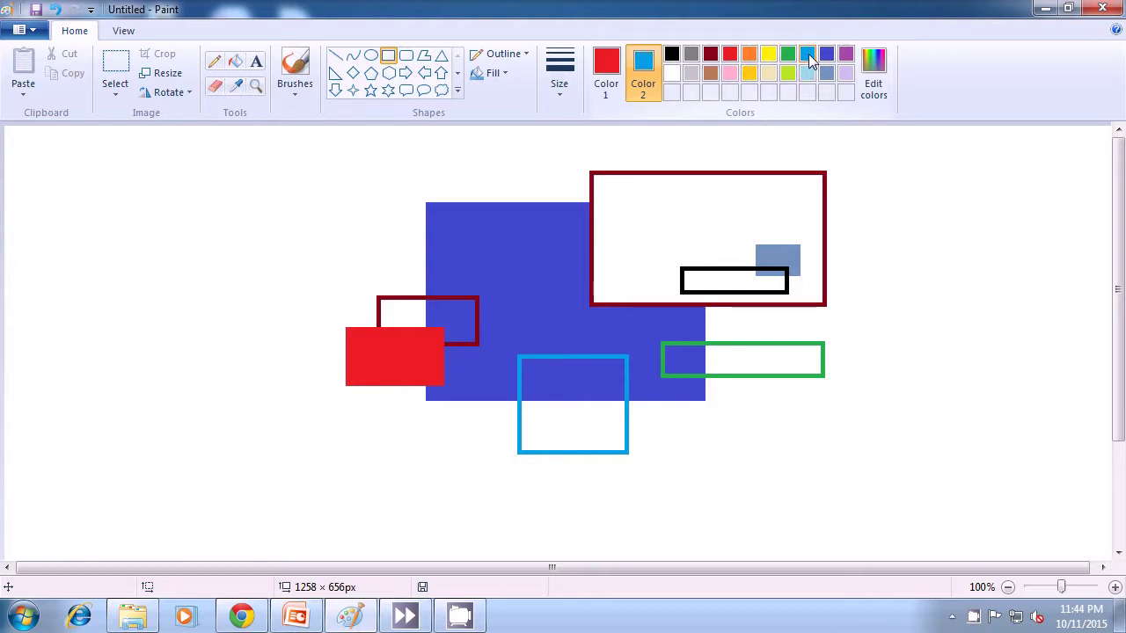
click(605, 77)
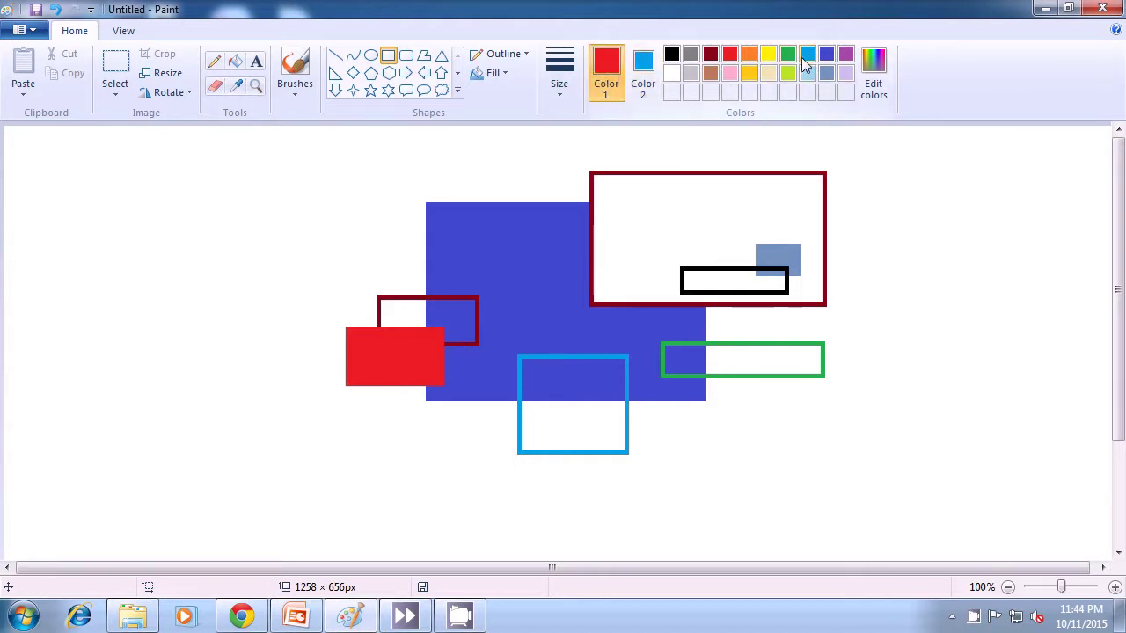
click(806, 57)
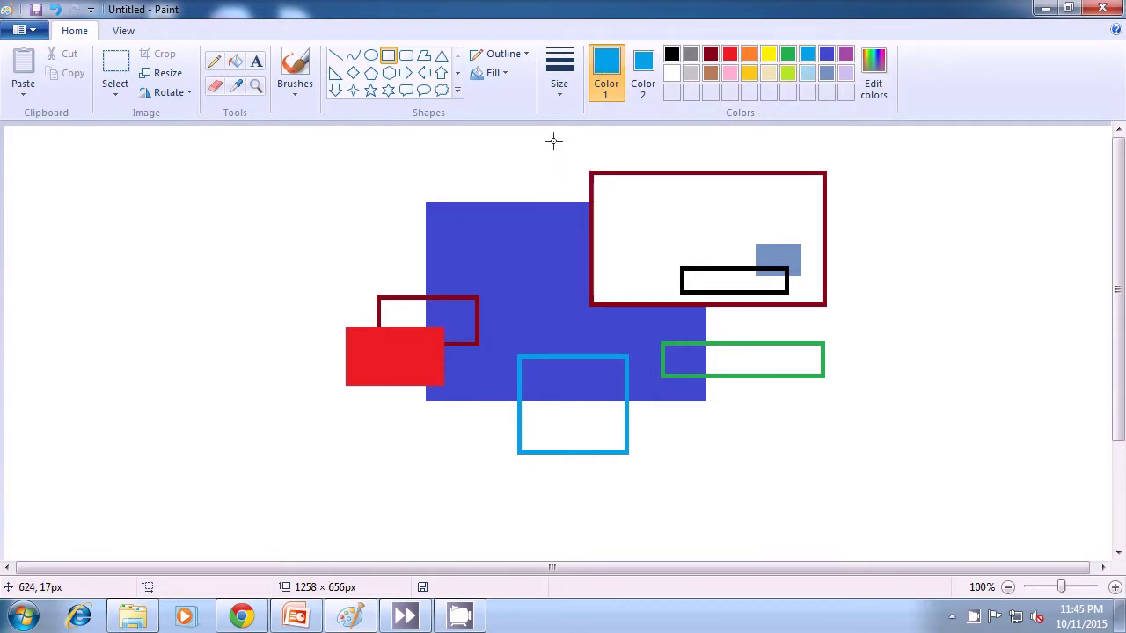
drag(548, 139, 657, 230)
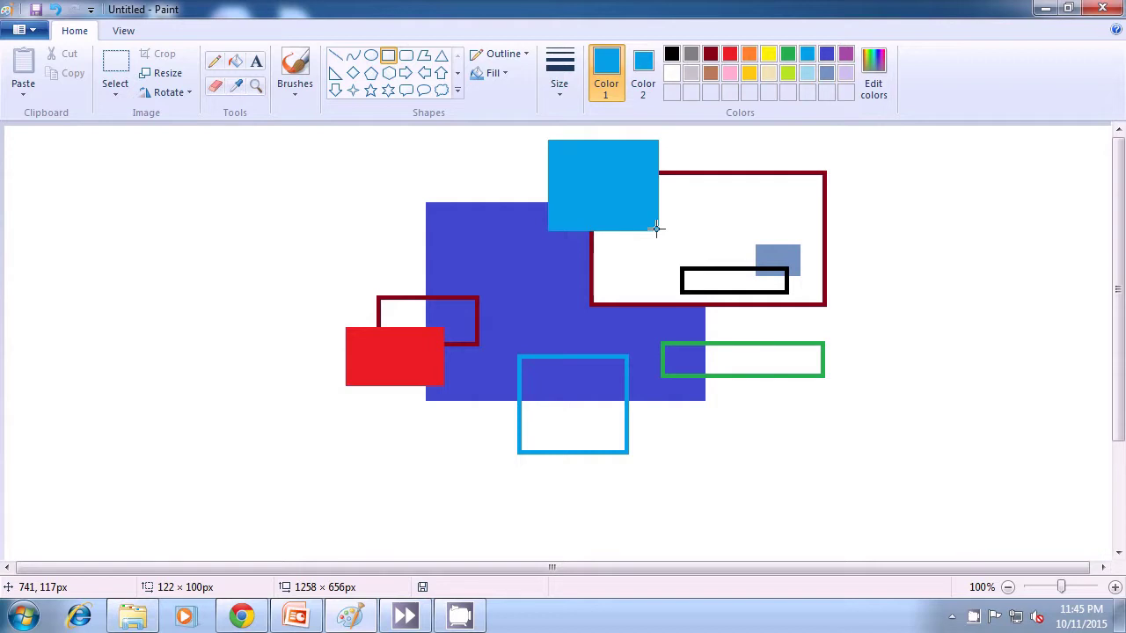
drag(656, 228, 659, 231)
click(884, 233)
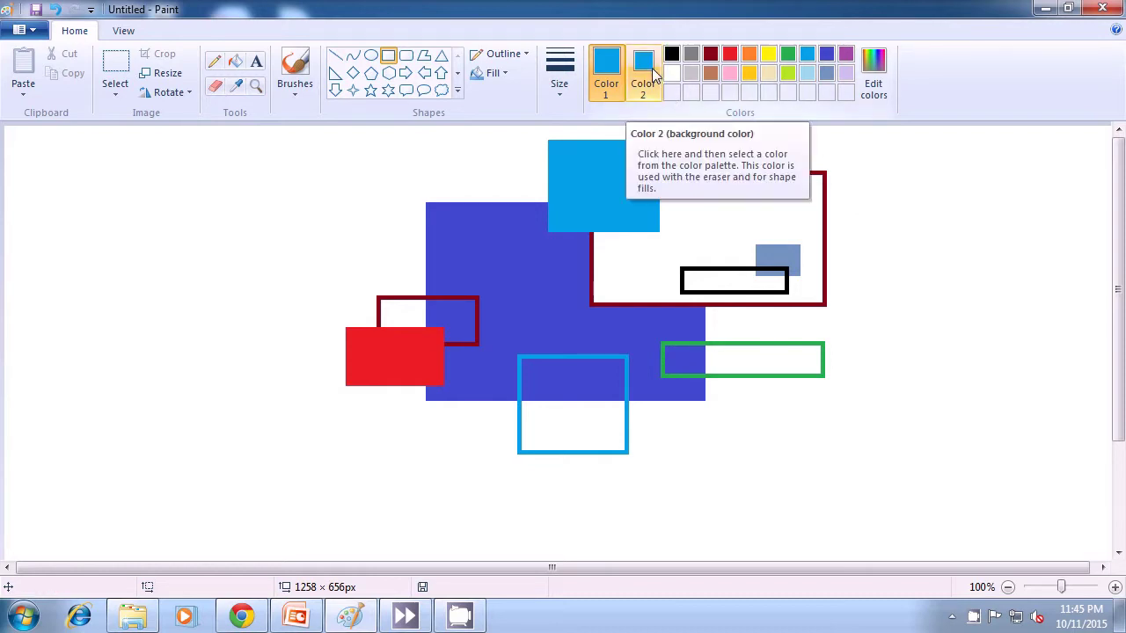
Set both colors to white and draw two unfilled rectangles inside the solid turquoise one: one about 28 × 56 px, one smaller and wider beside it.
click(653, 77)
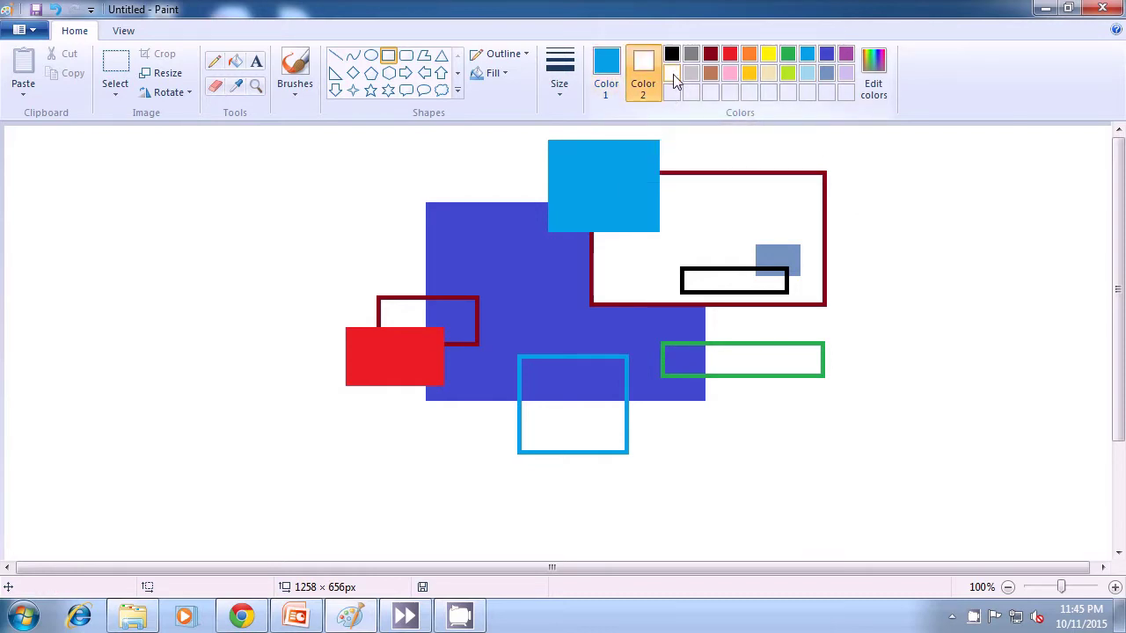
click(606, 77)
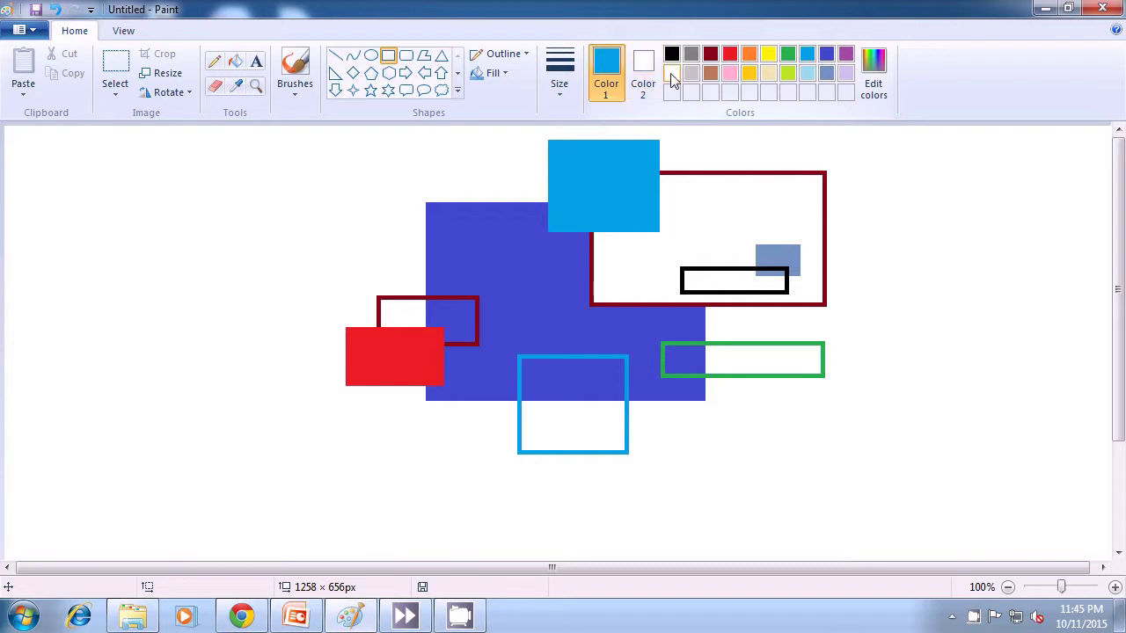
click(671, 75)
click(502, 76)
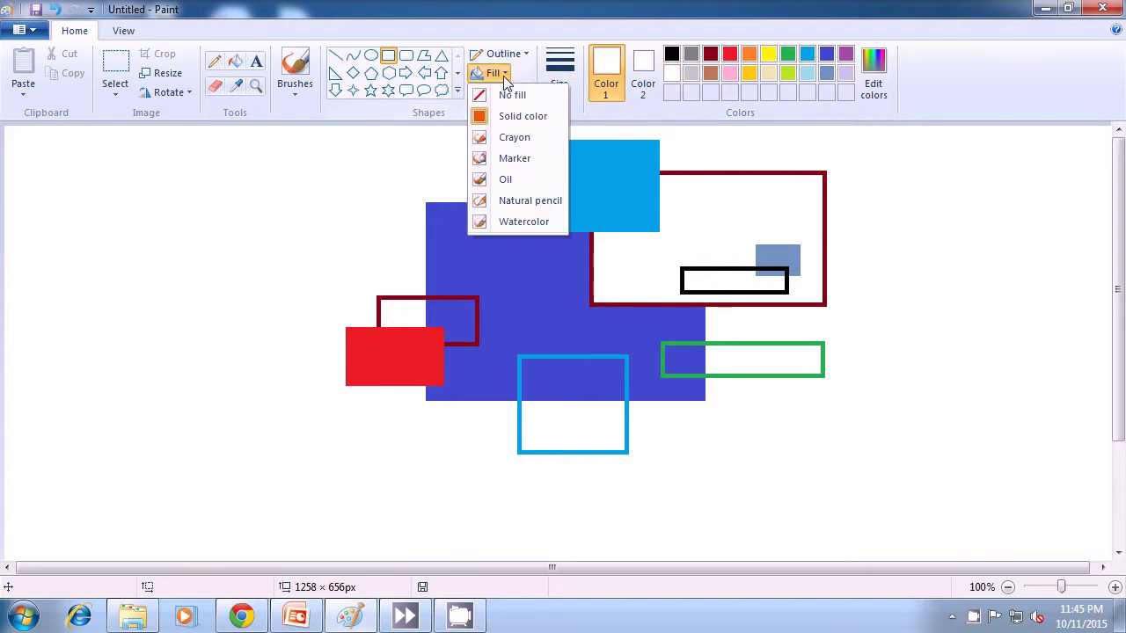
click(510, 95)
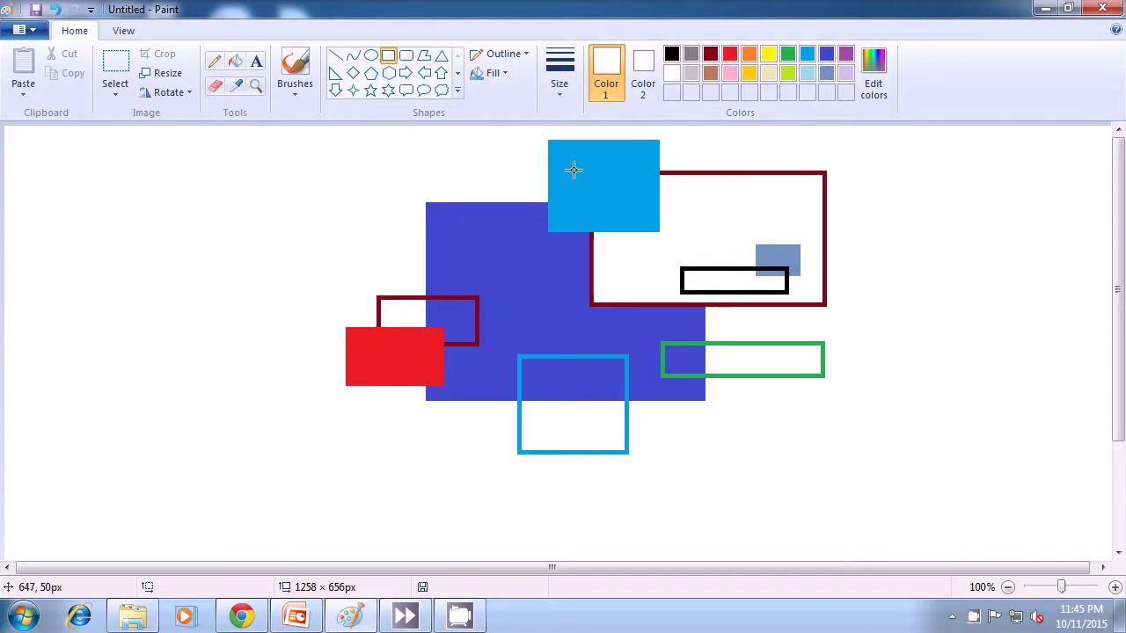
drag(568, 167, 592, 216)
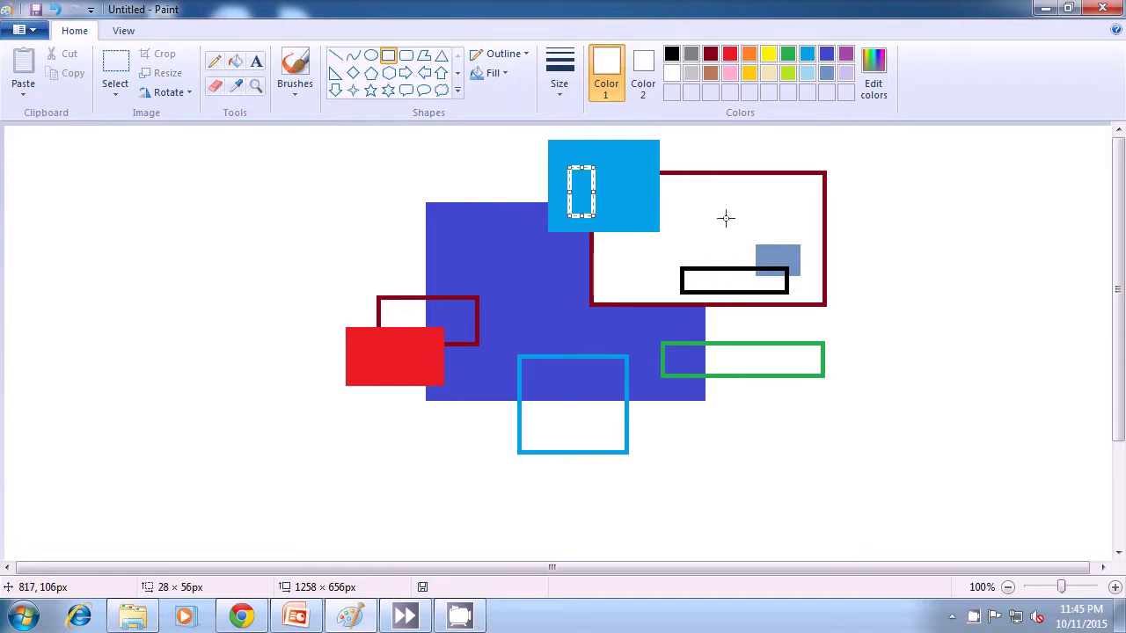
click(882, 199)
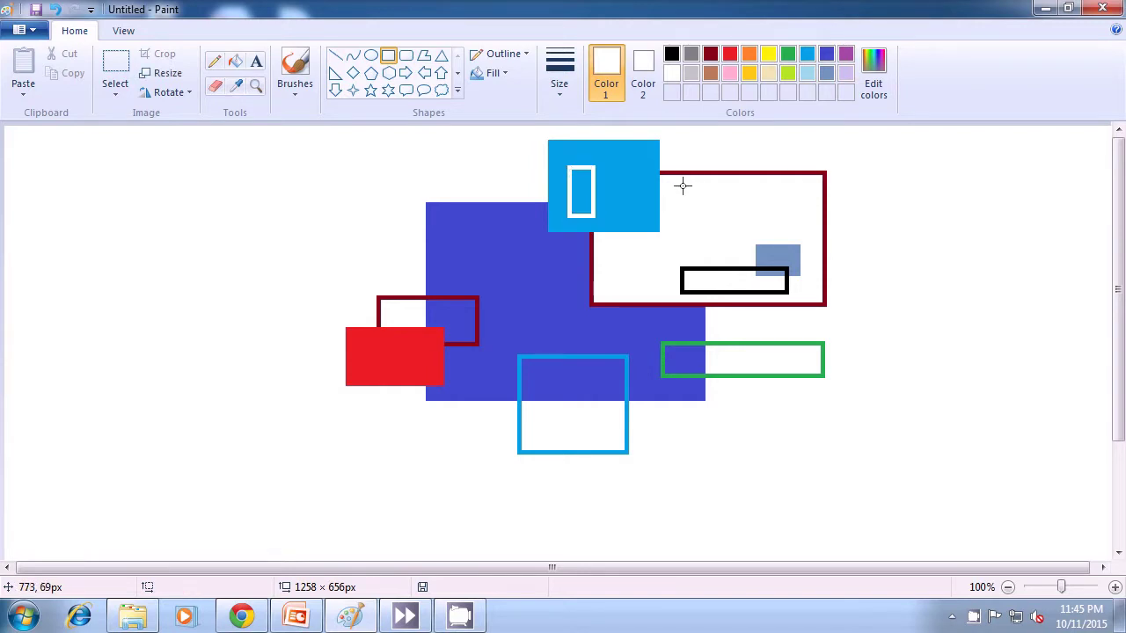
mouse_move(609, 158)
mouse_down()
mouse_move(623, 178)
mouse_move(648, 176)
mouse_up()
click(920, 180)
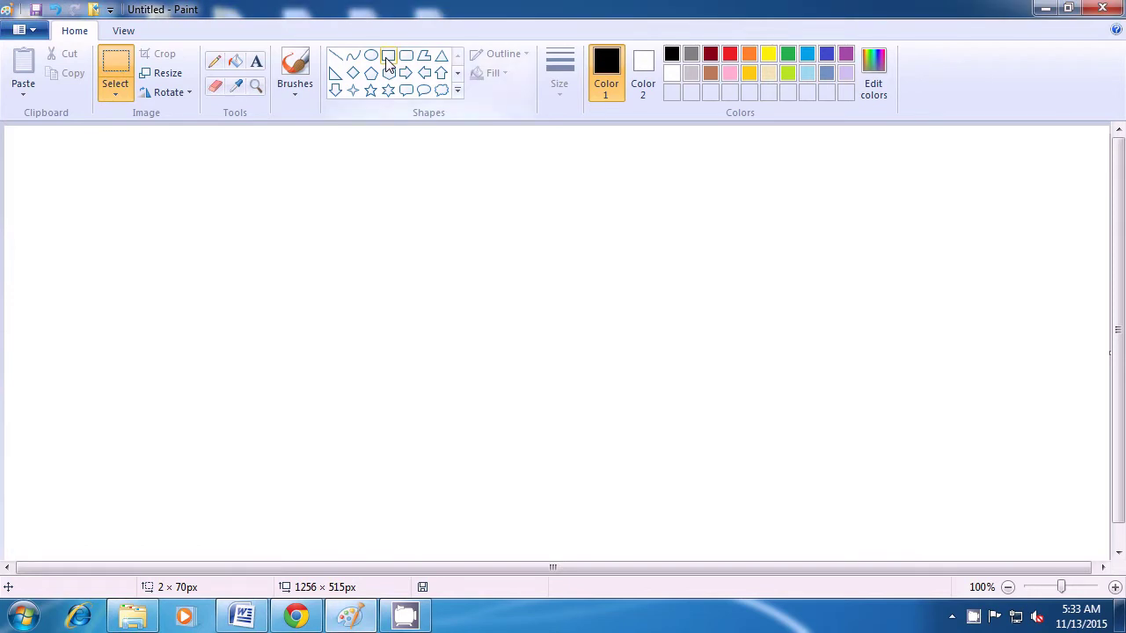
Draw a tall black-outlined rectangle, about 238 × 325 px, and a narrow one, about 20 × 49 px, standing on its top edge at the right corner.
click(386, 59)
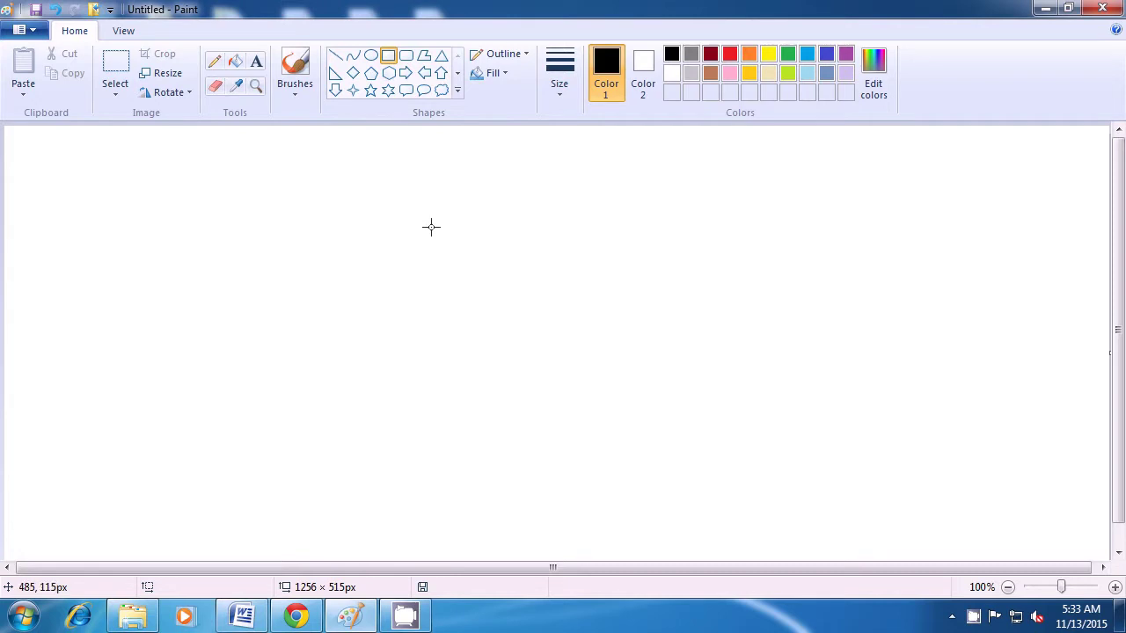
drag(430, 226, 640, 512)
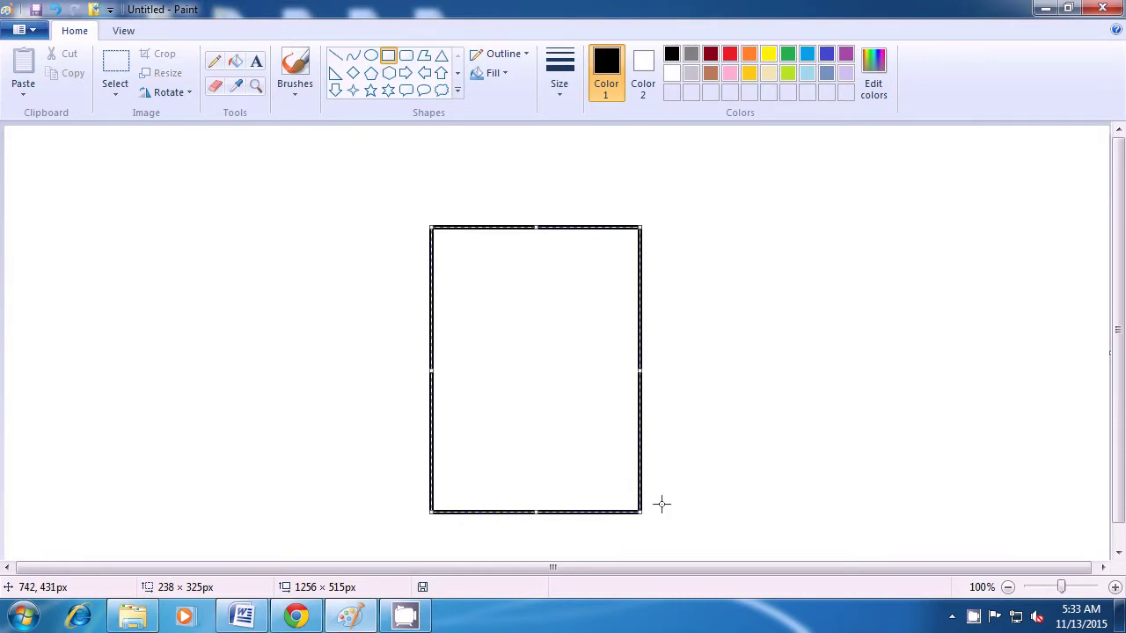
click(757, 449)
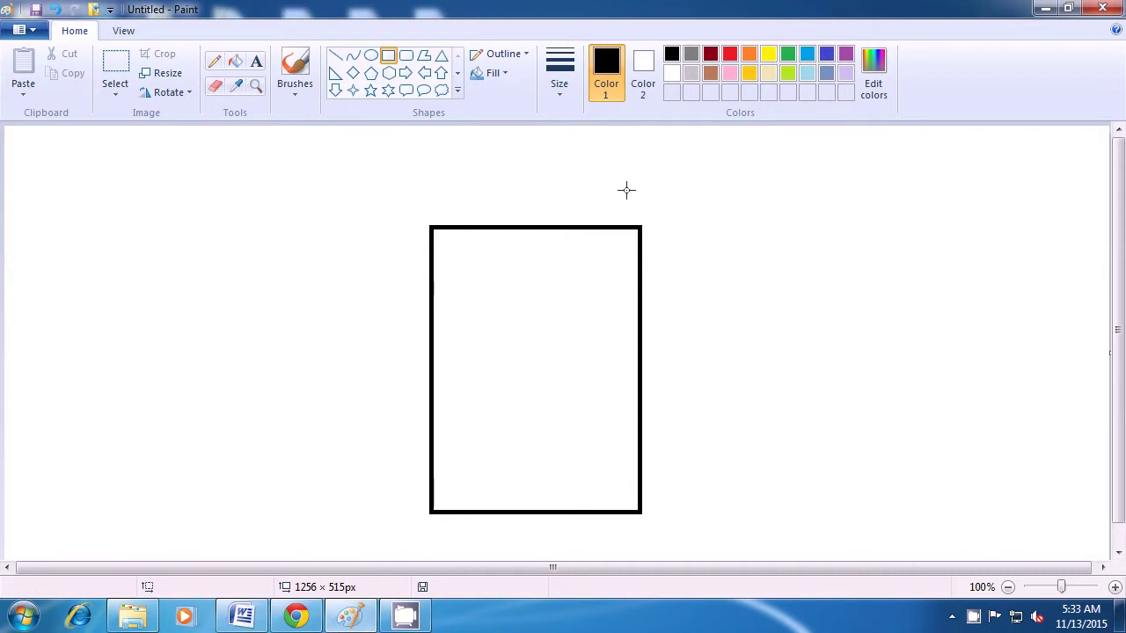
drag(621, 185, 639, 228)
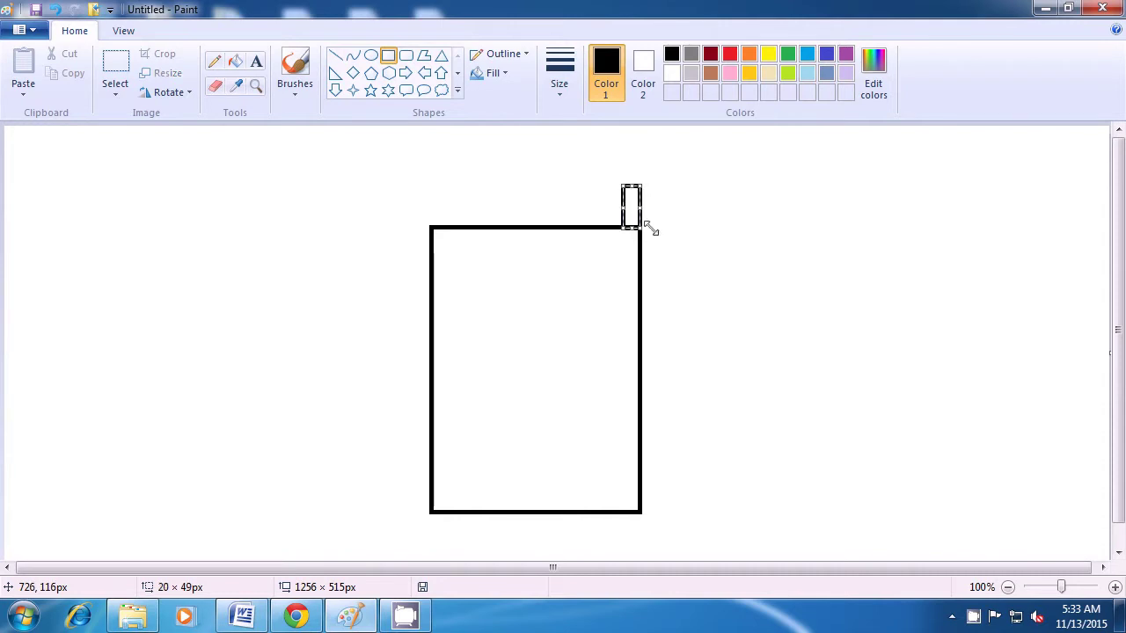
click(713, 232)
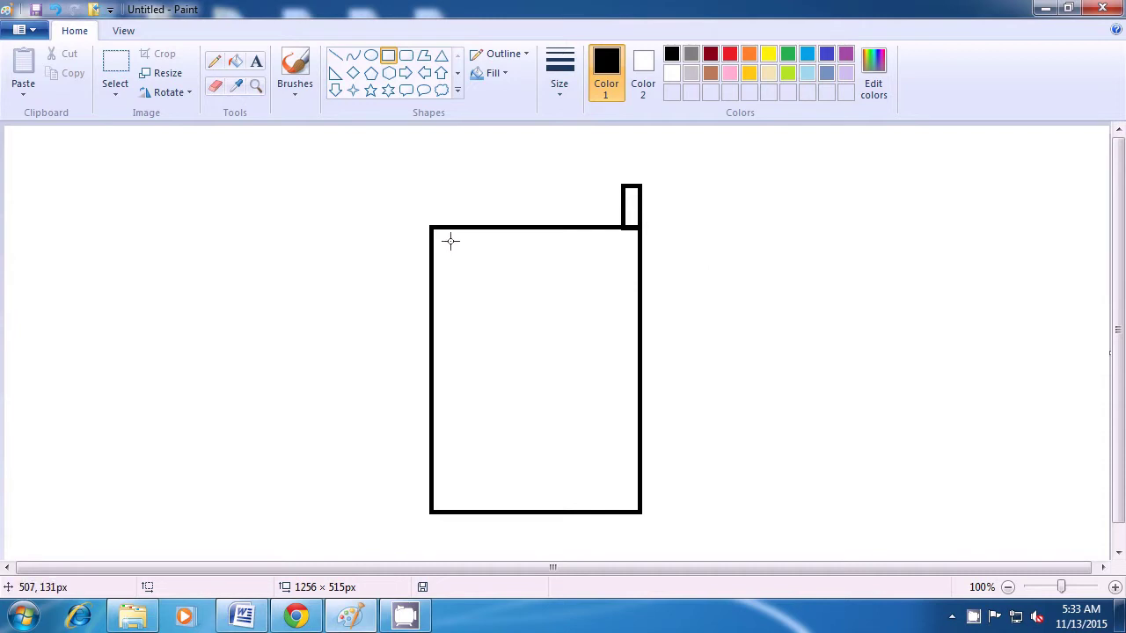
Draw an unfilled black-outlined rectangle, about 191 × 182 px, inside the upper part of the tall rectangle as a screen.
drag(451, 241, 616, 400)
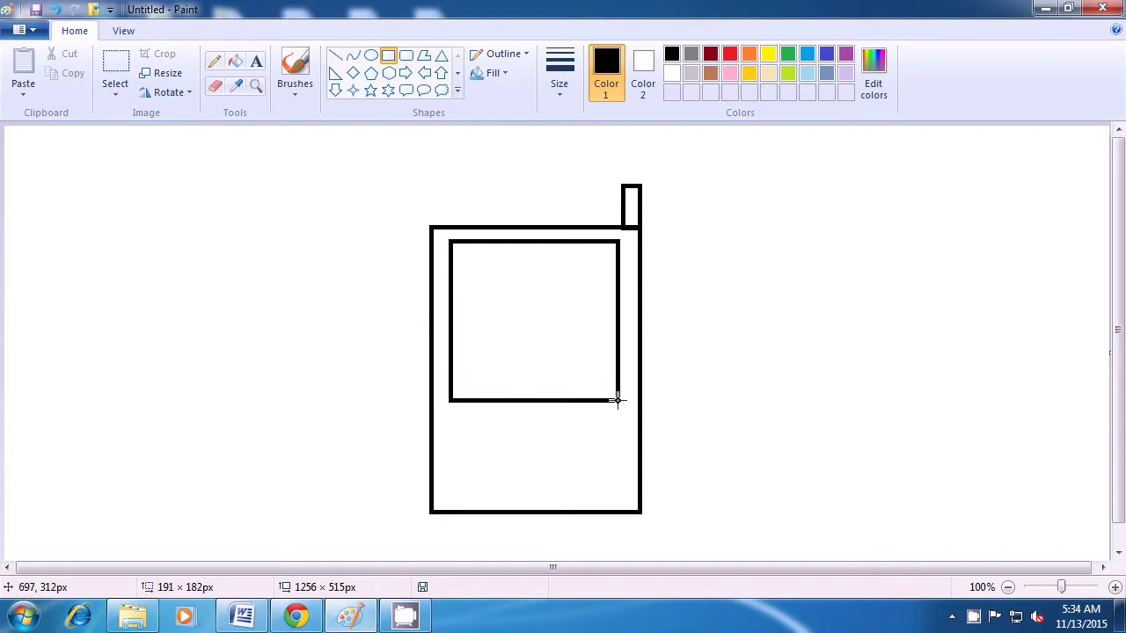
drag(617, 400, 618, 400)
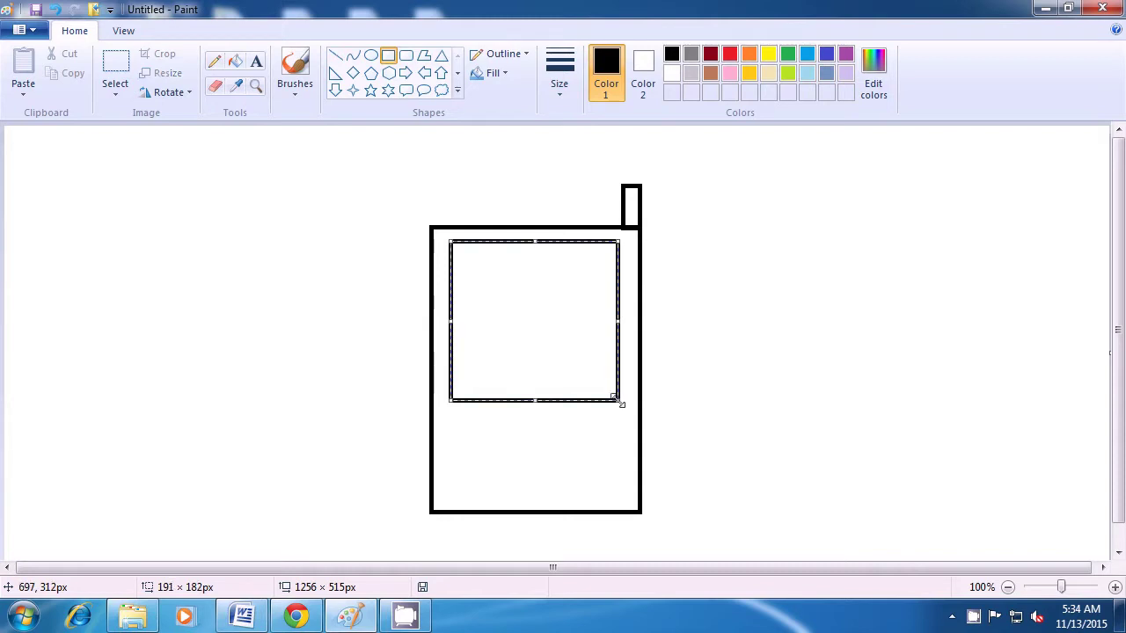
click(873, 289)
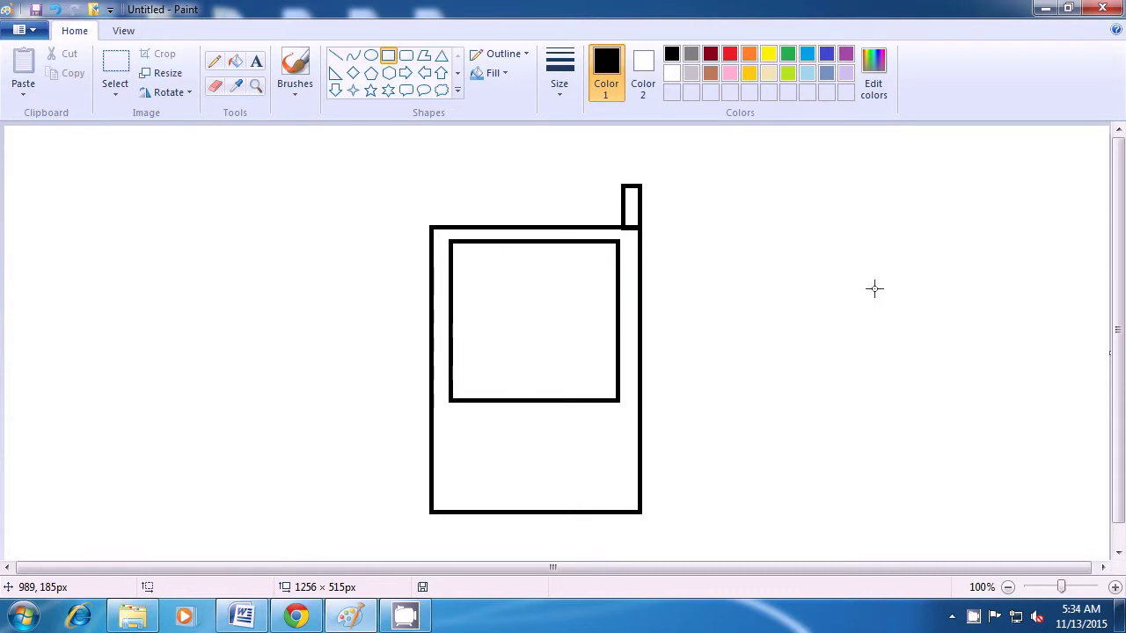
Draw a solid black rectangle, about 33 × 23 px, just below the screen rectangle's lower-left corner.
click(643, 69)
click(670, 58)
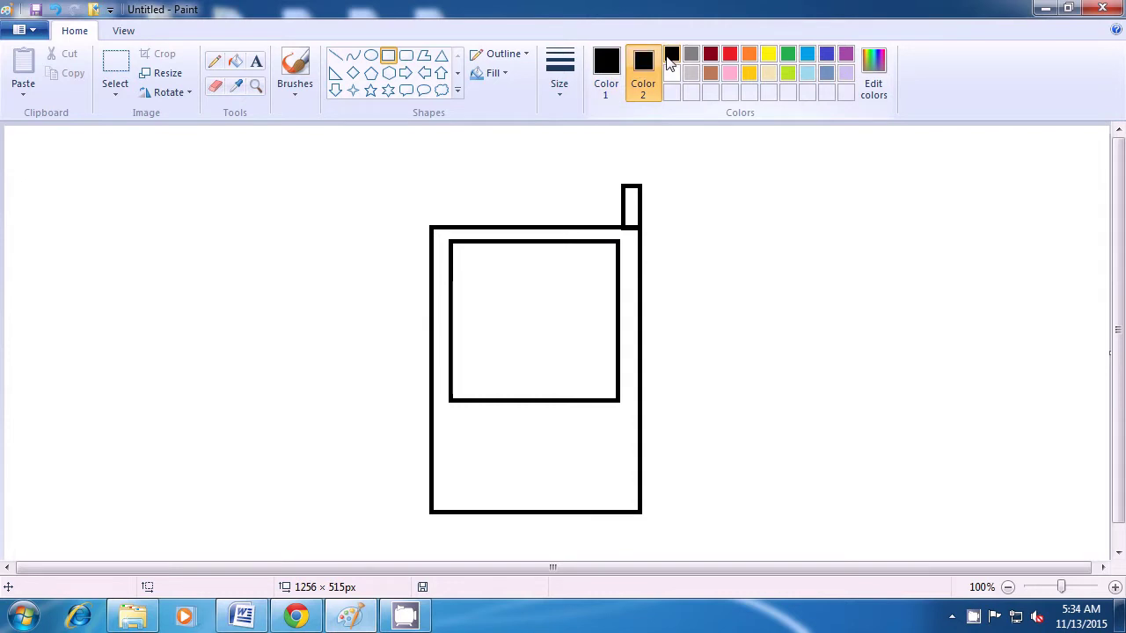
click(506, 79)
click(518, 118)
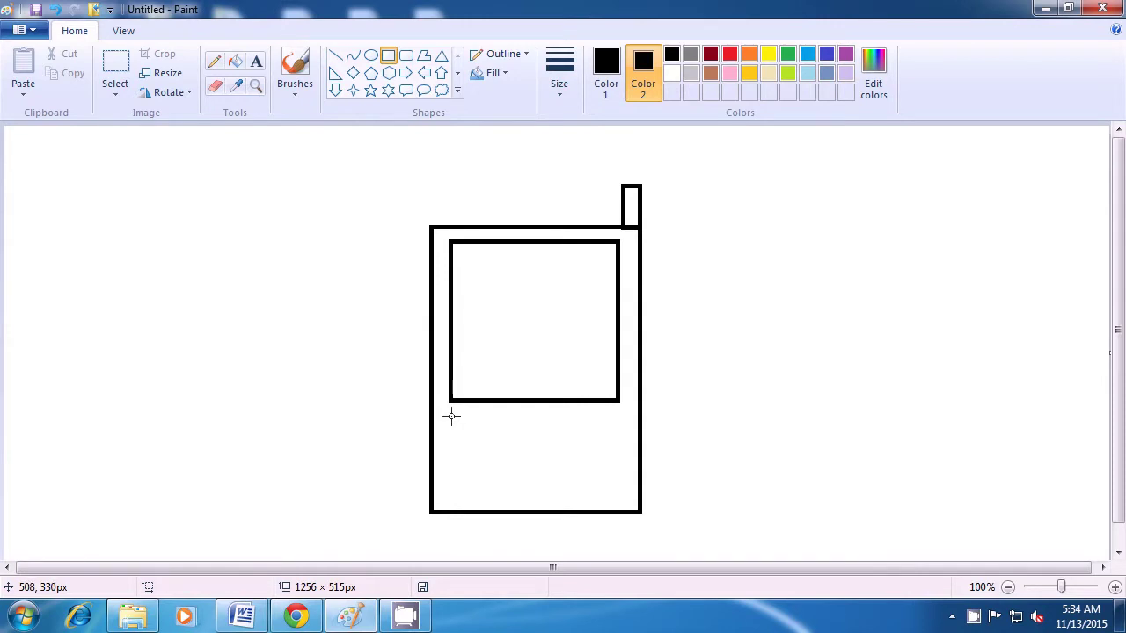
drag(450, 416, 479, 434)
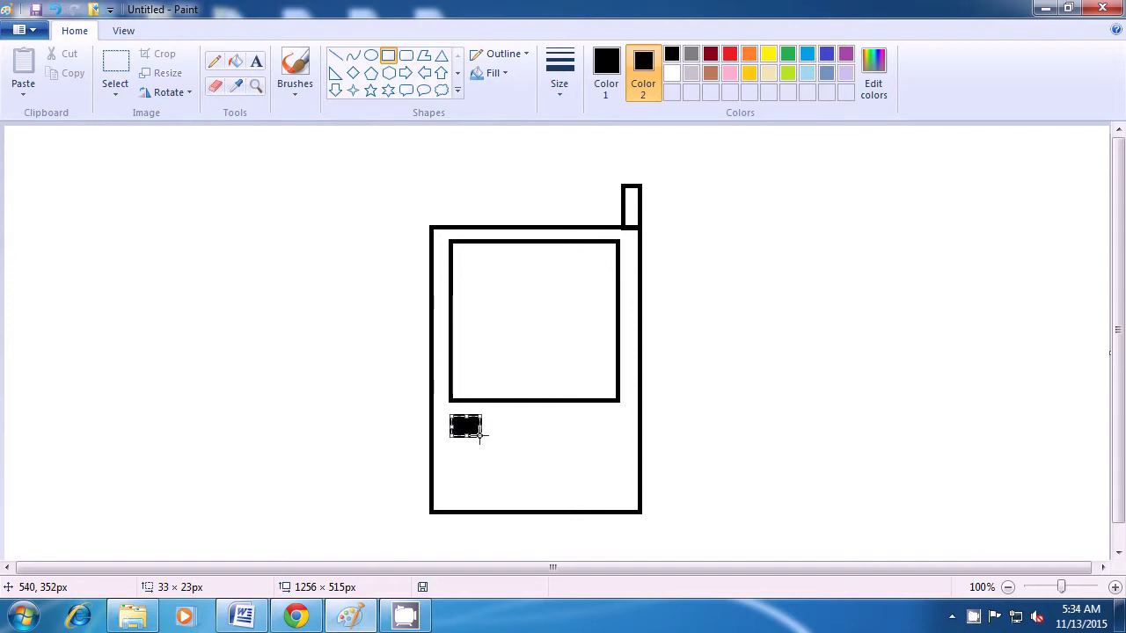
click(513, 442)
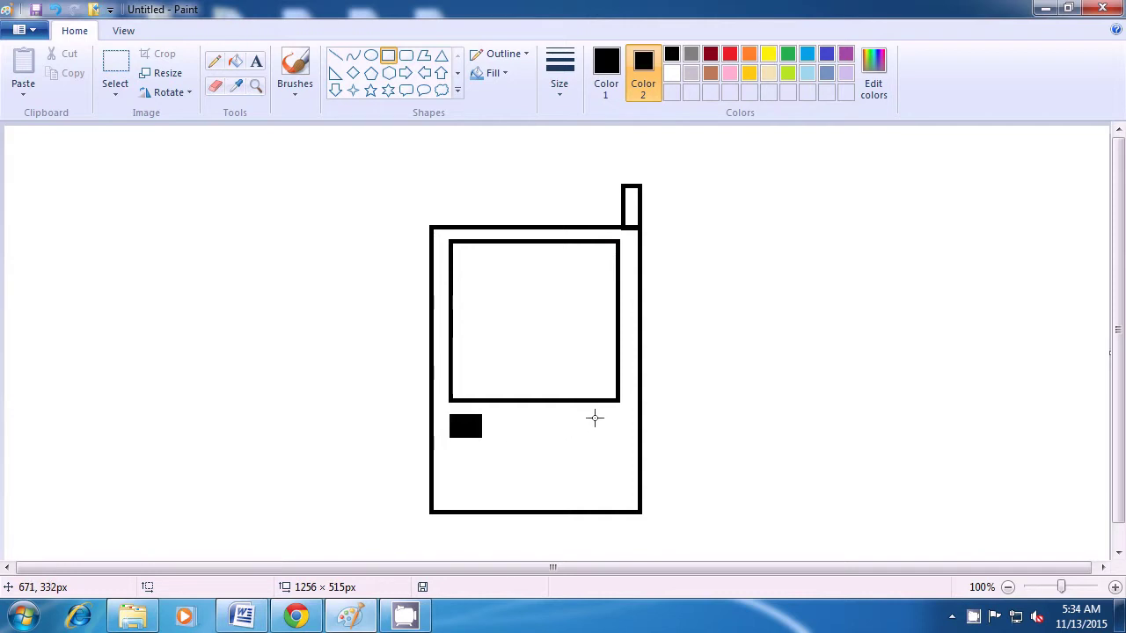
Draw a second solid black rectangle, about 28 × 20 px, just below the screen rectangle's lower-right corner.
drag(594, 417, 619, 434)
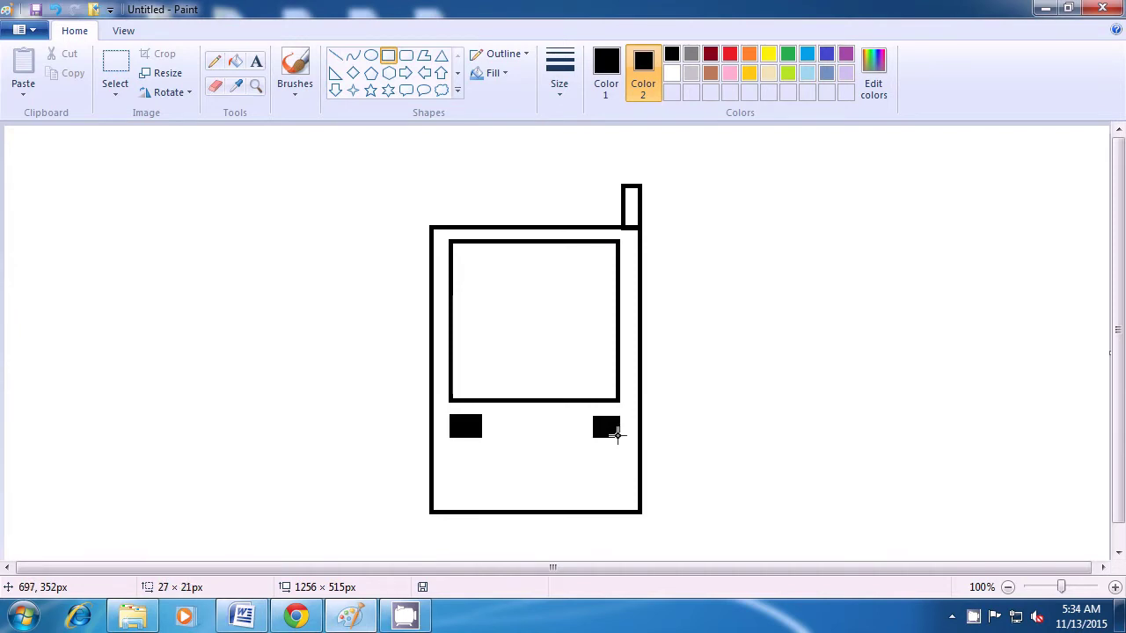
drag(618, 433, 619, 434)
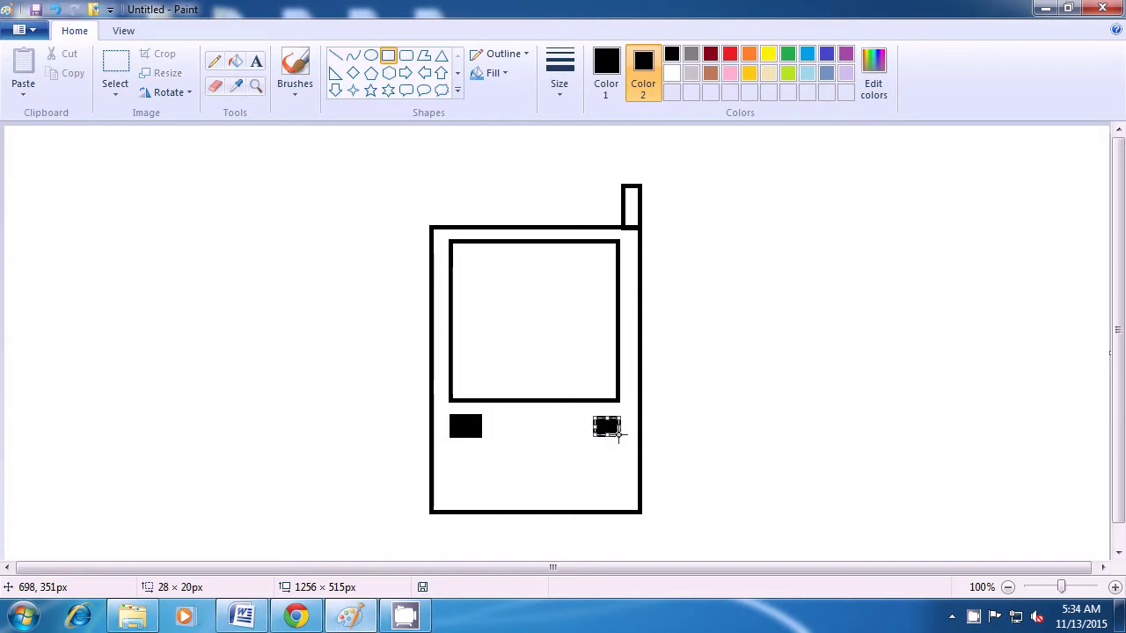
click(739, 402)
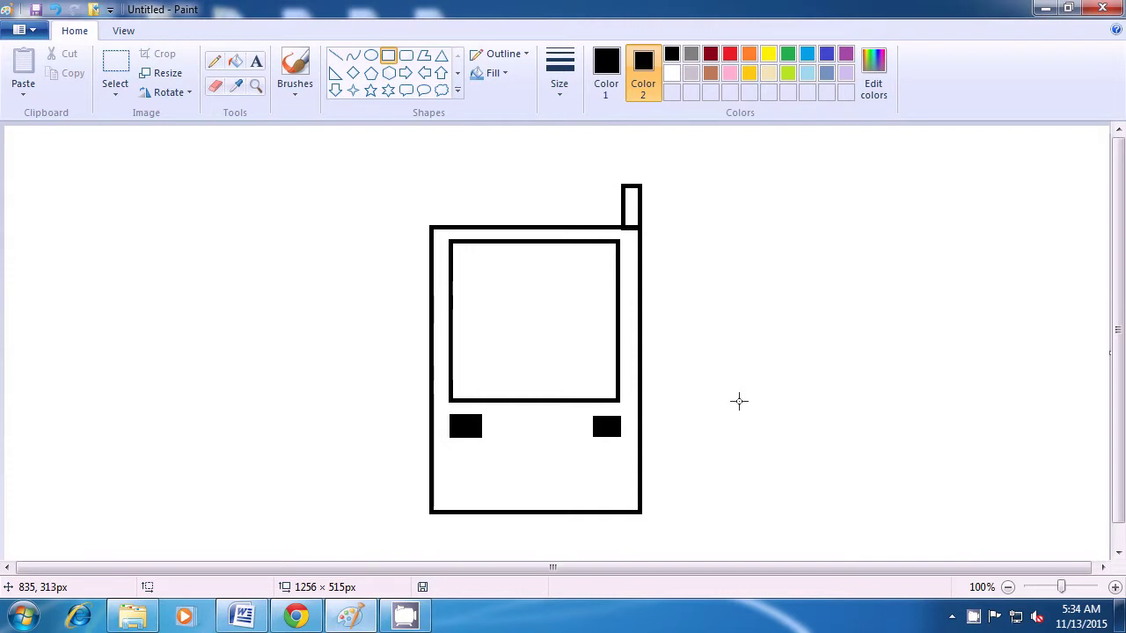
Draw a thin, solid light-gray horizontal rectangle just below and between the two black buttons, using light gray for outline and fill.
click(692, 74)
click(605, 68)
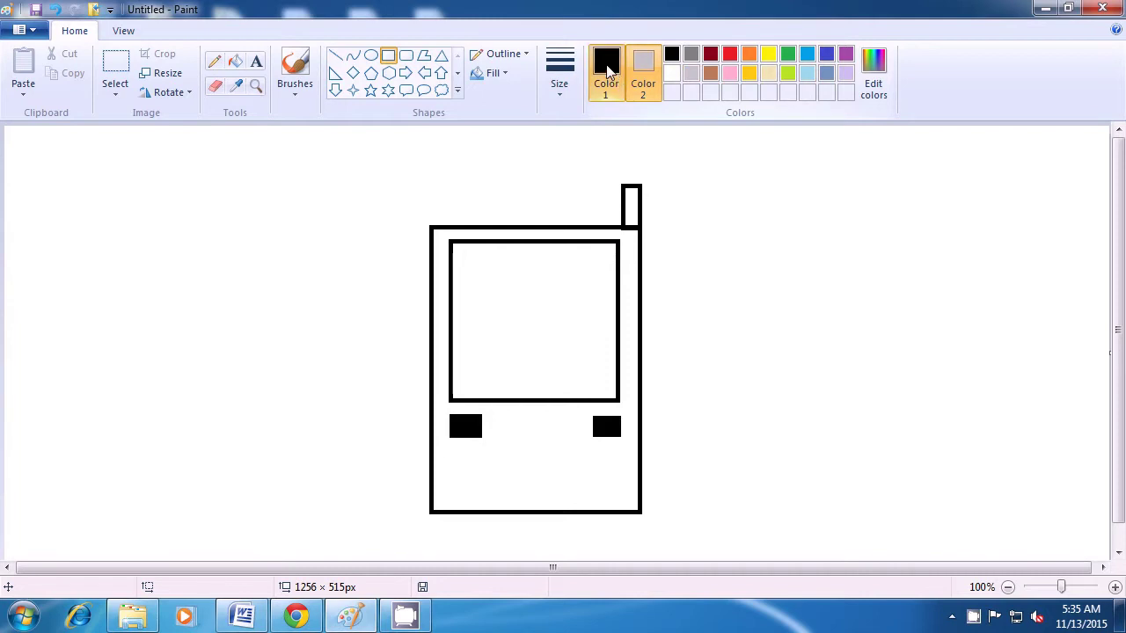
click(691, 74)
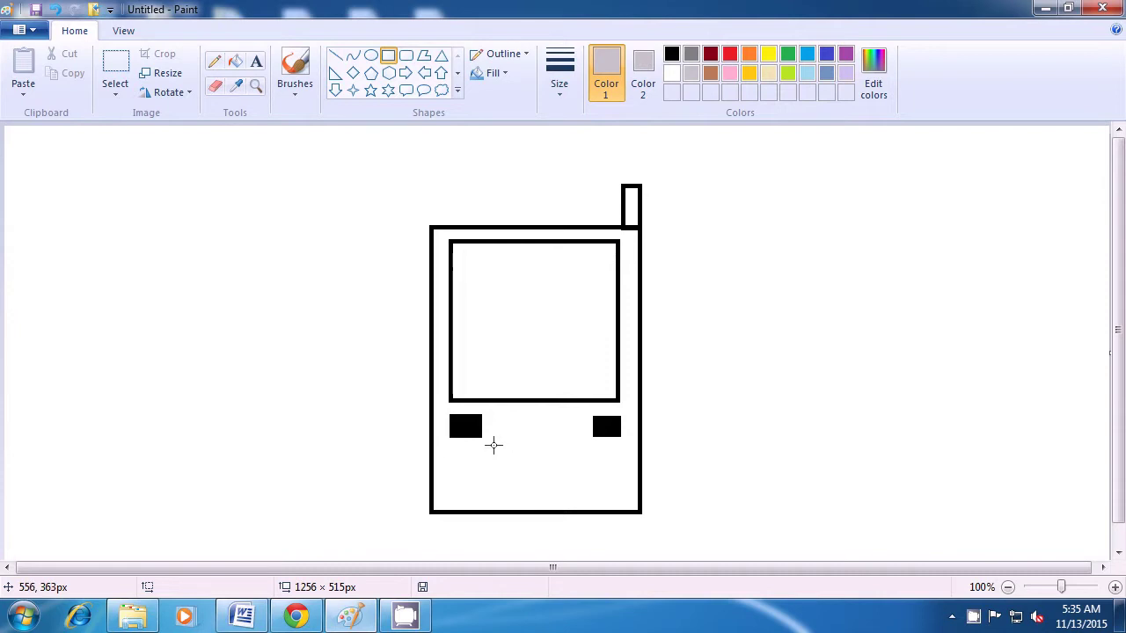
drag(493, 445, 583, 452)
click(718, 437)
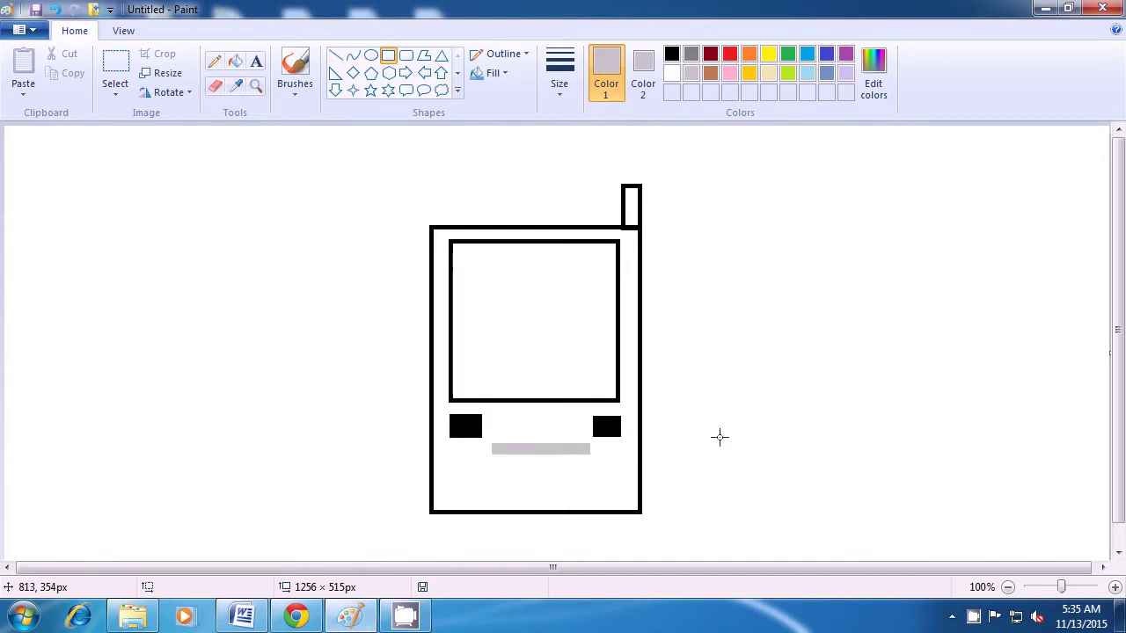
Draw a wide black-outlined, white-filled rectangle below the gray bar, near the phone's bottom edge, as the keypad.
click(645, 70)
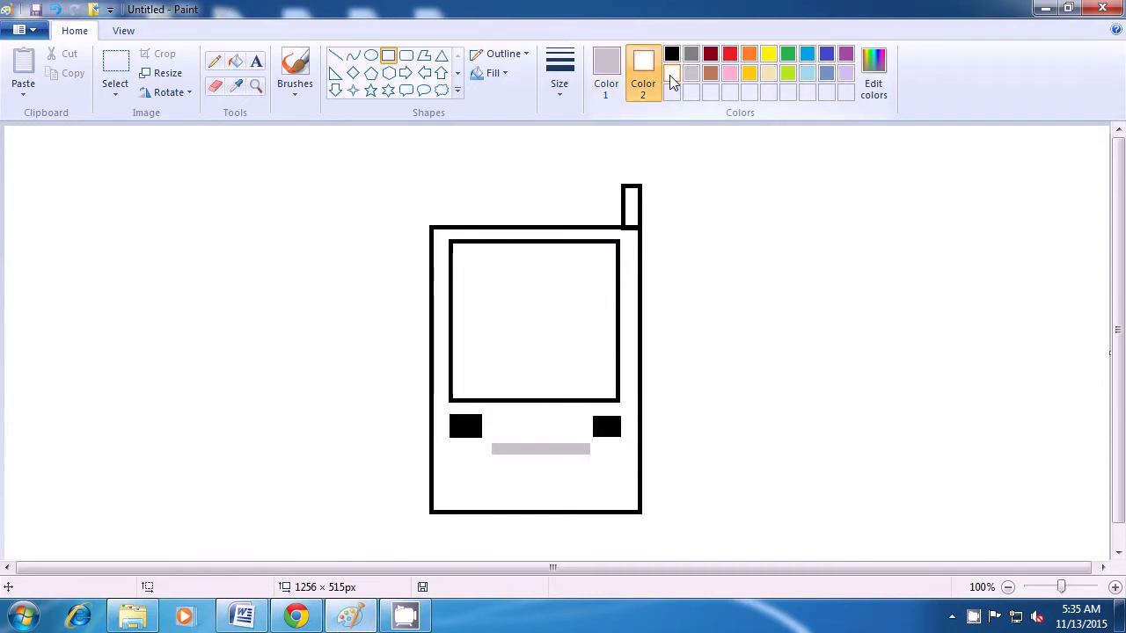
click(607, 72)
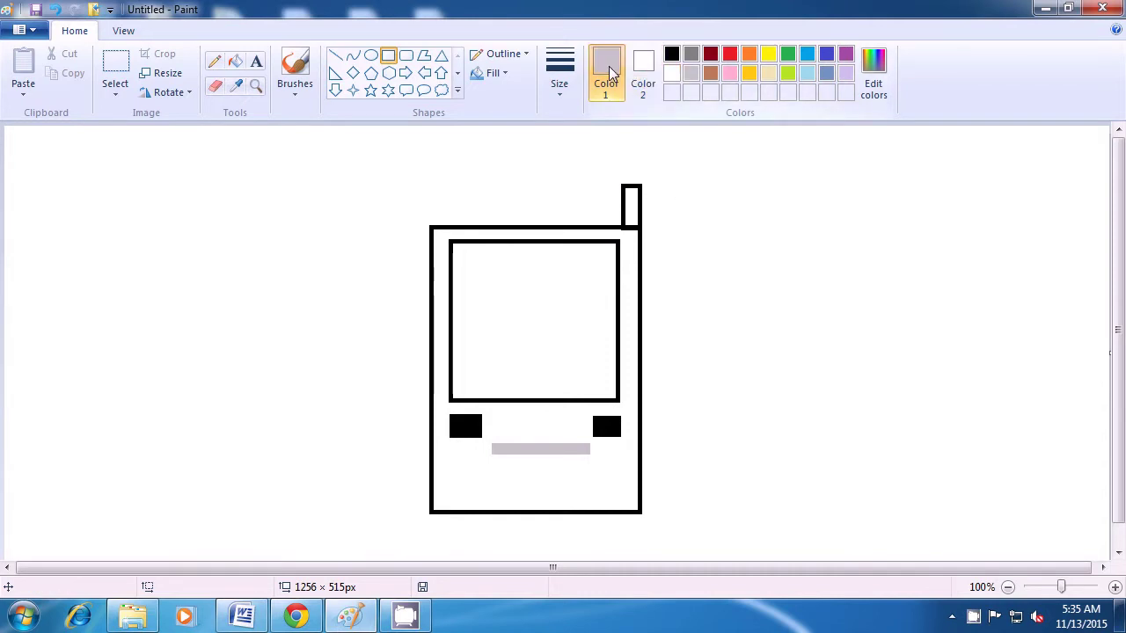
click(672, 56)
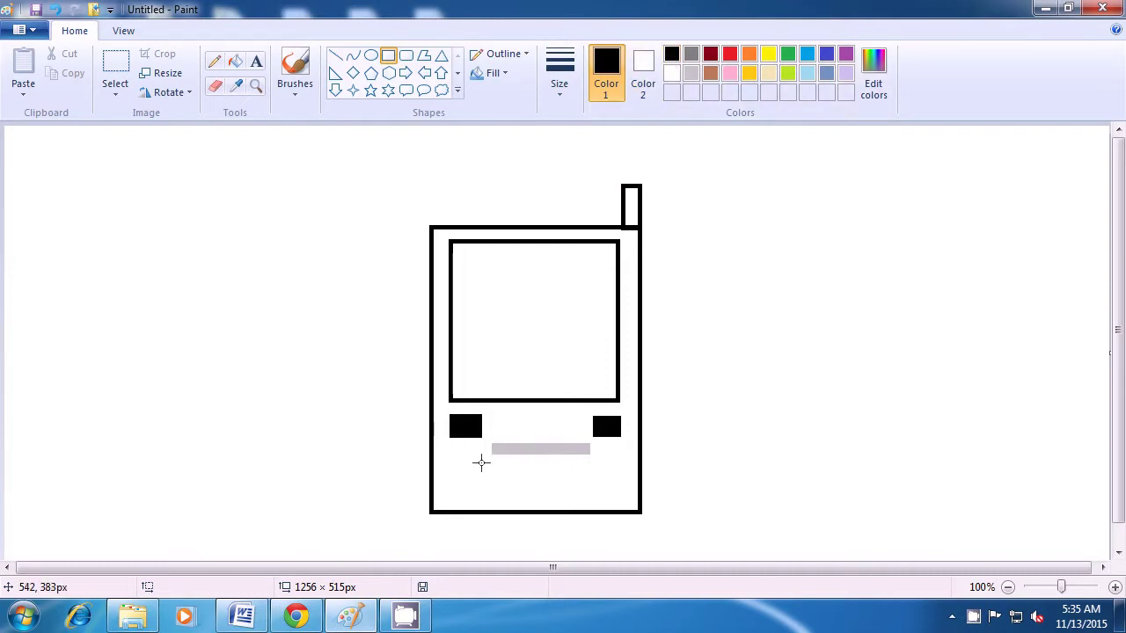
drag(480, 462, 596, 503)
click(766, 430)
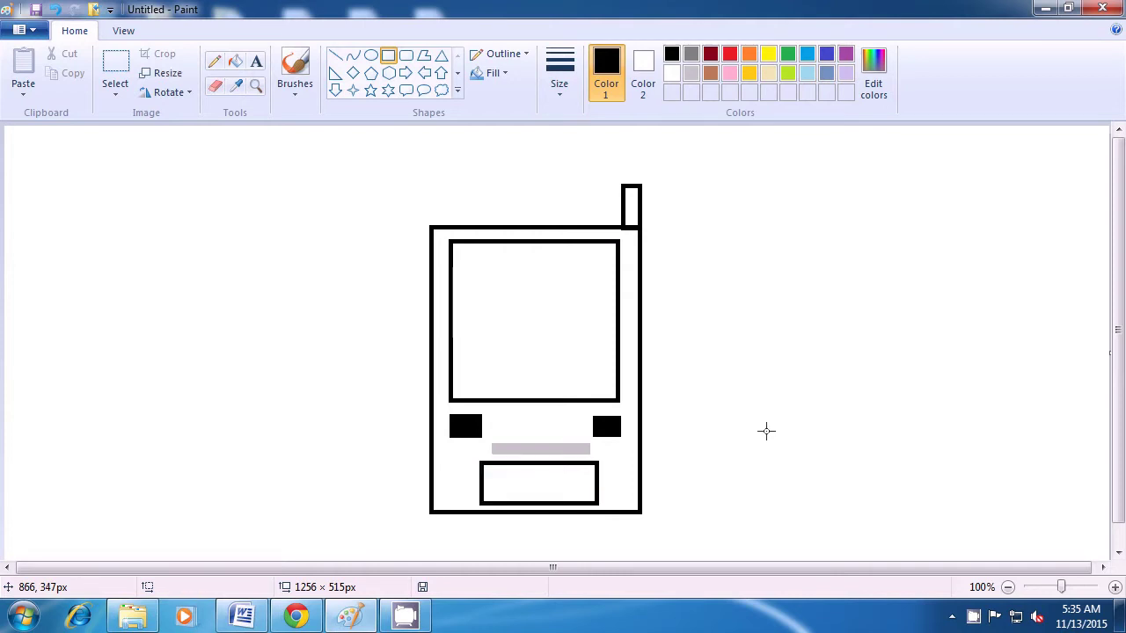
Divide the keypad rectangle into four columns with three vertical black lines, each about 41 to 44 px long.
click(339, 60)
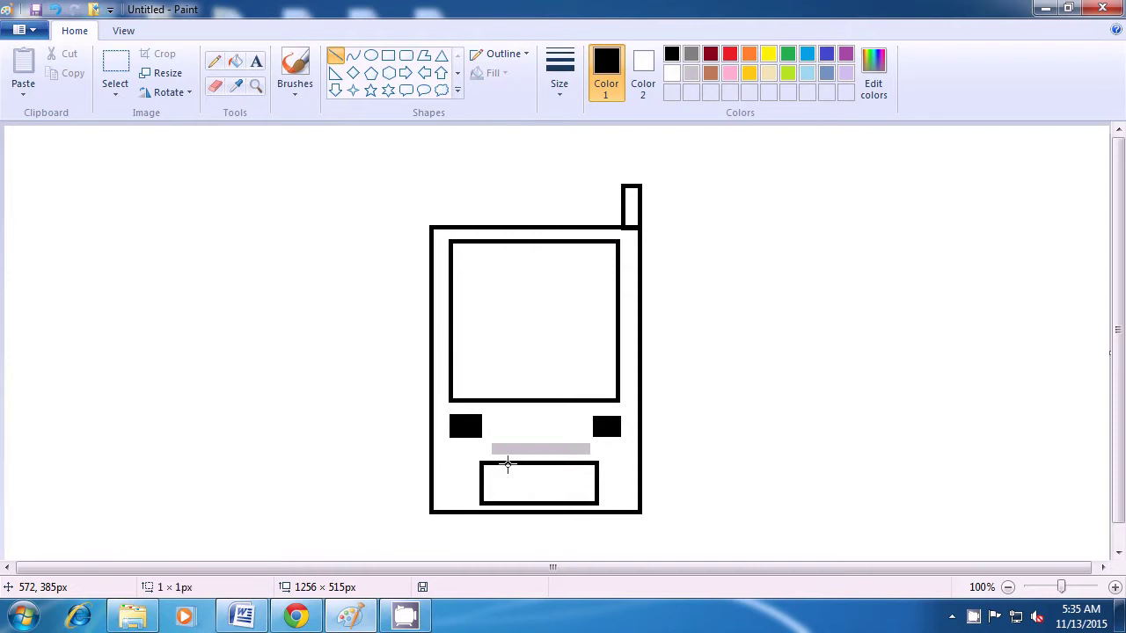
drag(508, 466, 508, 502)
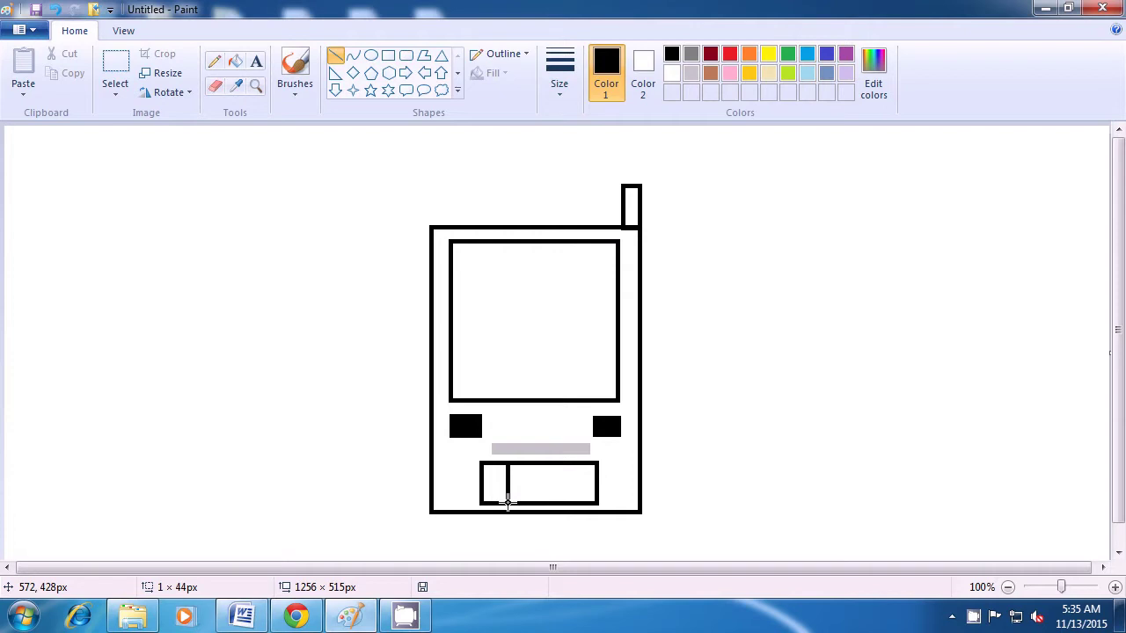
click(711, 455)
drag(539, 466, 539, 503)
click(726, 448)
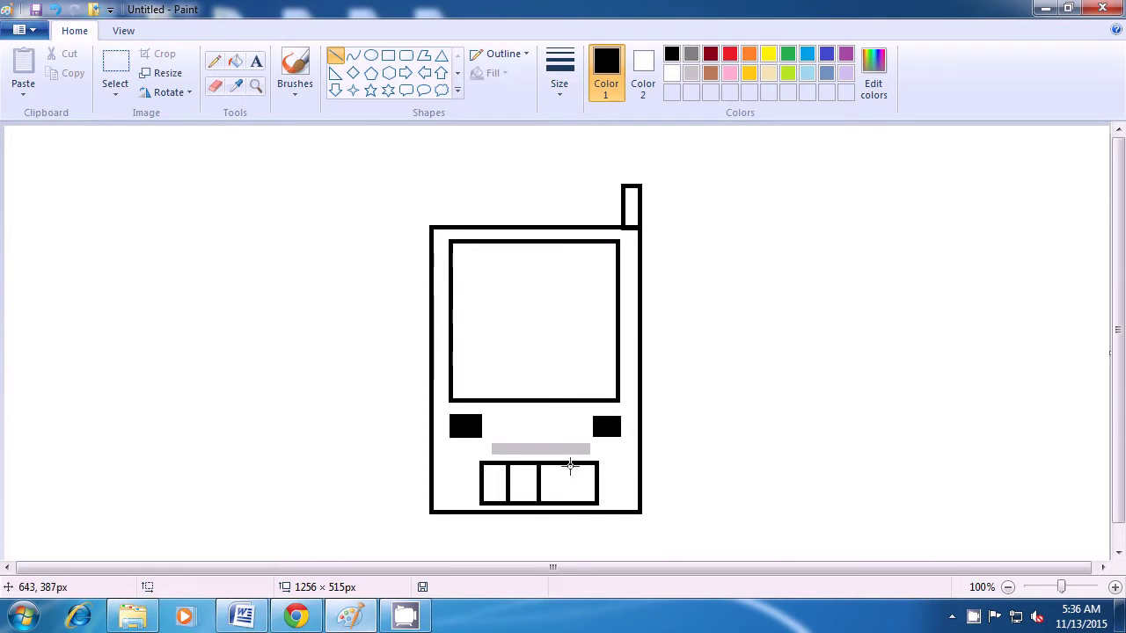
drag(571, 464, 572, 500)
drag(572, 499, 573, 499)
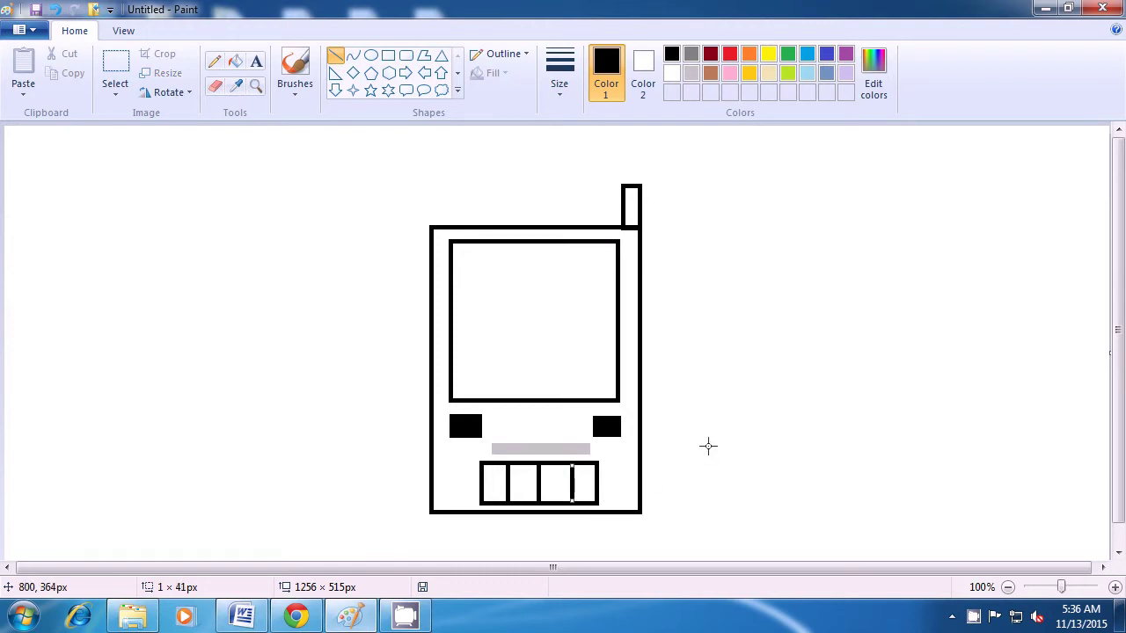
click(708, 446)
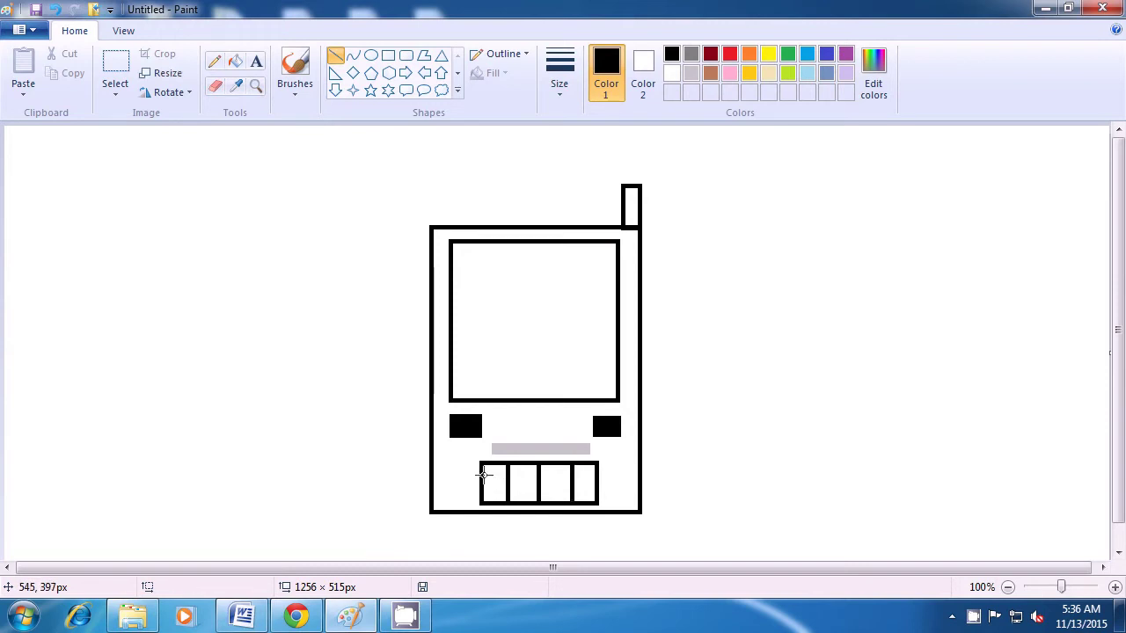
Divide the keypad into four rows with three horizontal black lines, each about 130 px long, across its full width.
drag(482, 471, 595, 471)
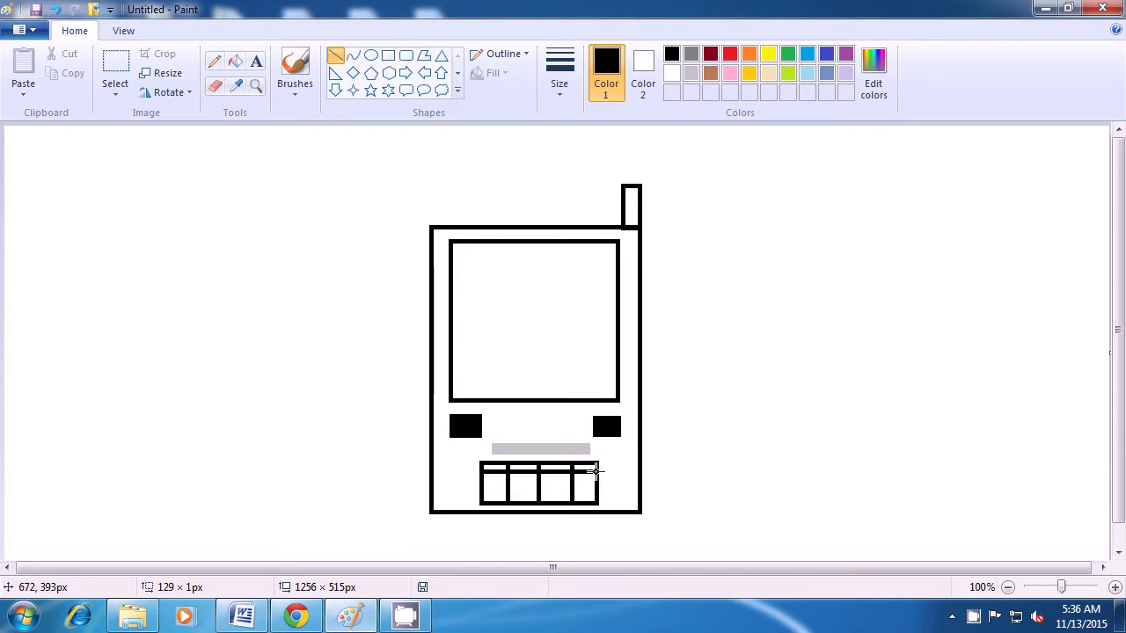
drag(596, 471, 597, 470)
click(692, 455)
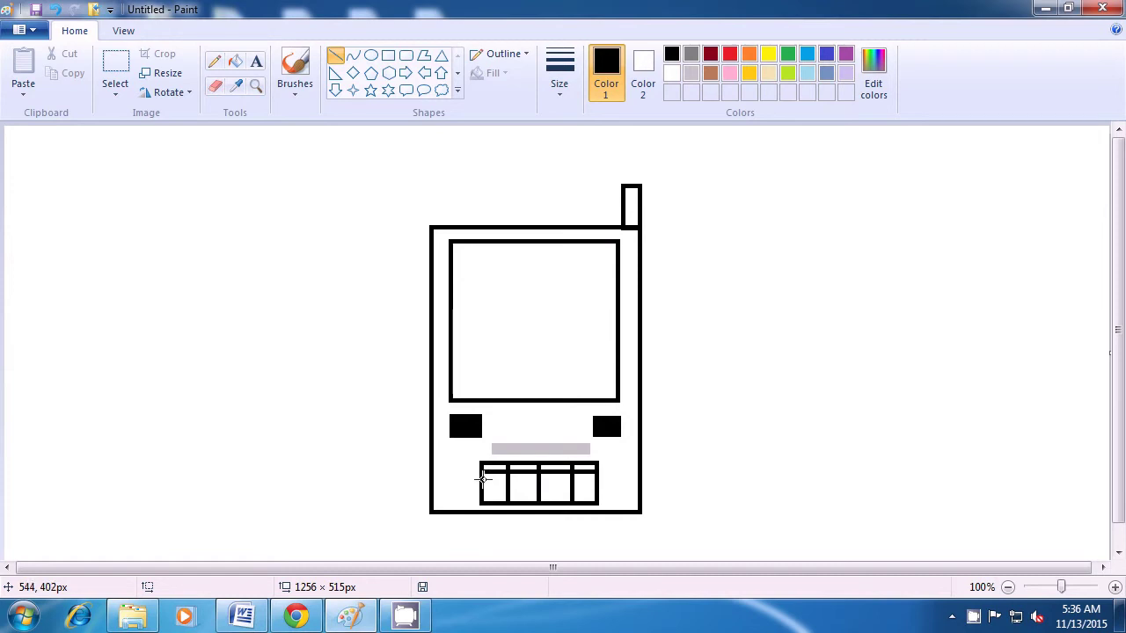
drag(482, 479, 597, 481)
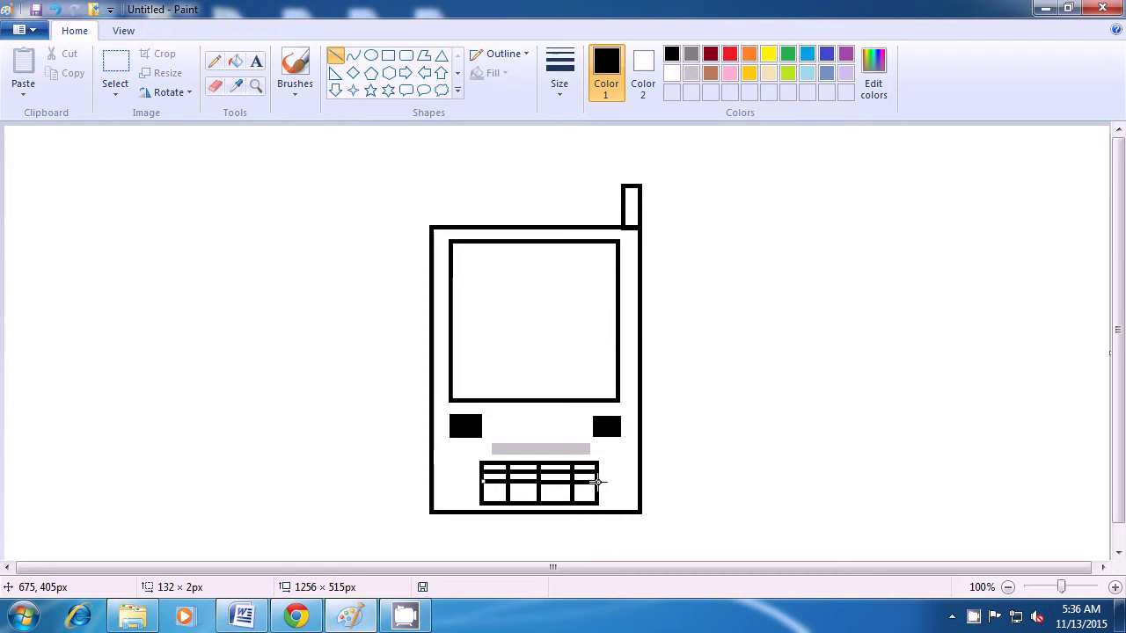
click(700, 472)
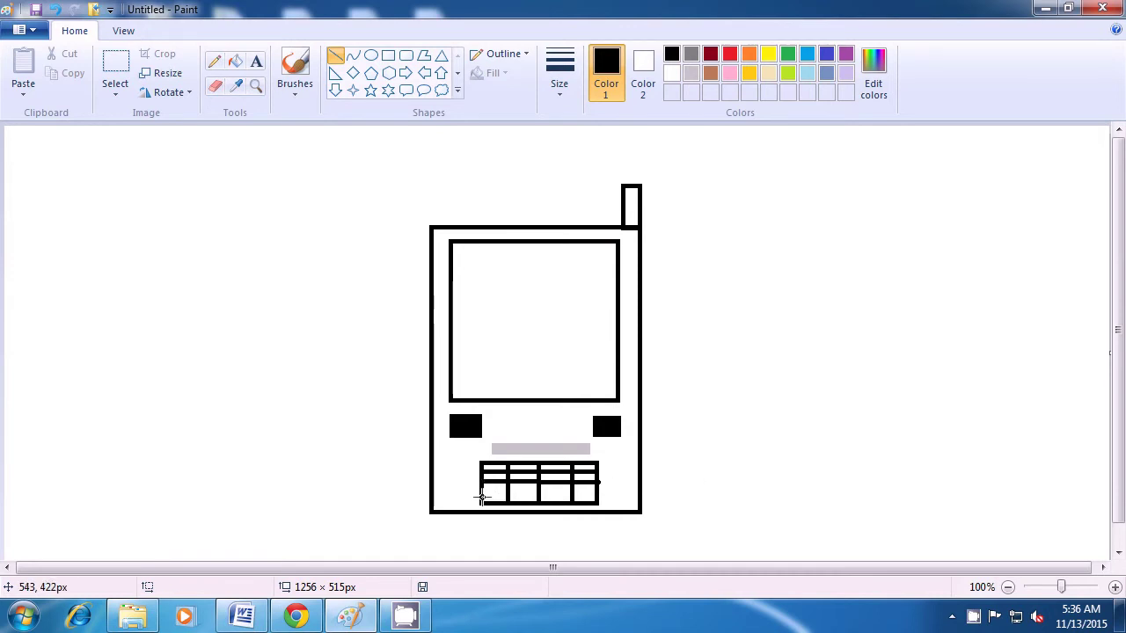
drag(481, 494, 597, 493)
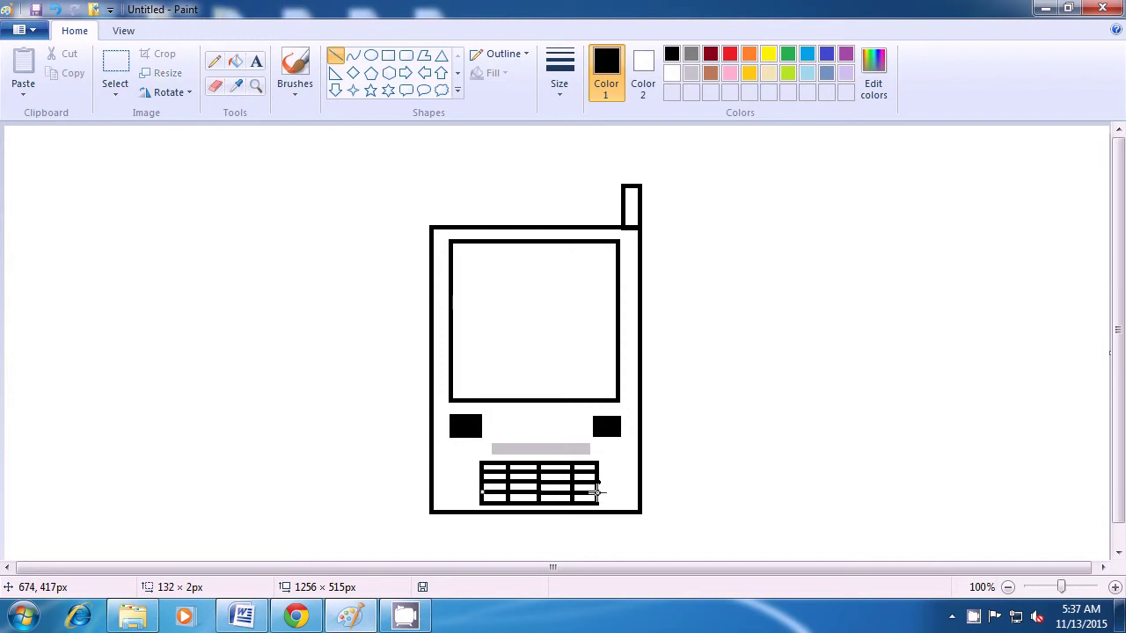
click(701, 467)
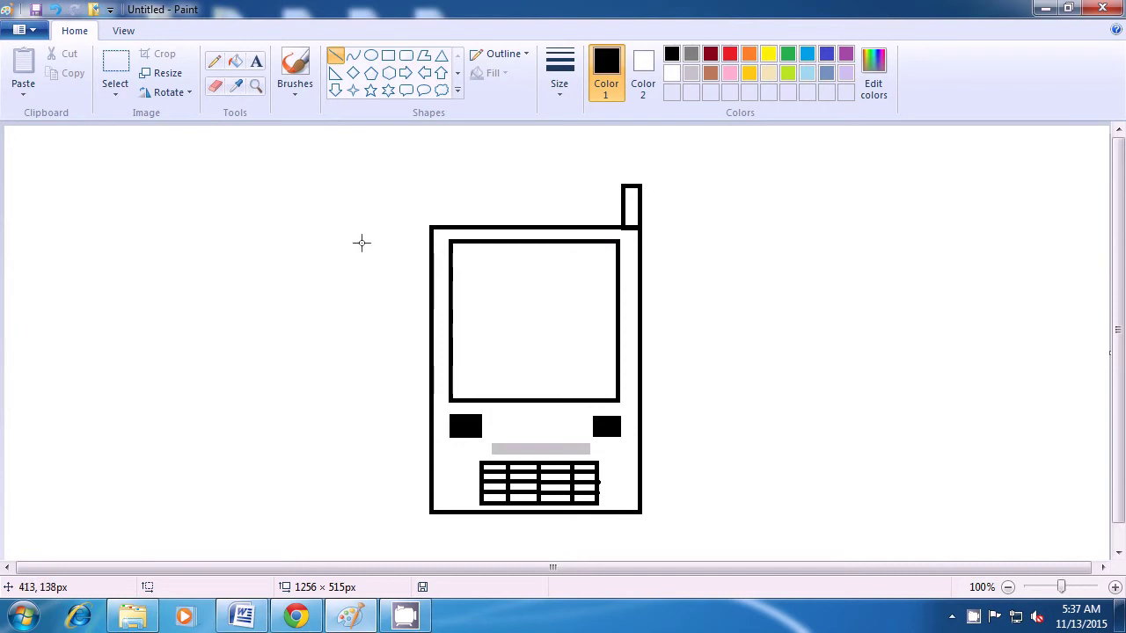
Add the black text "computer shiksha" at the top of the phone's screen, in a text box about 183 × 48 px.
click(256, 63)
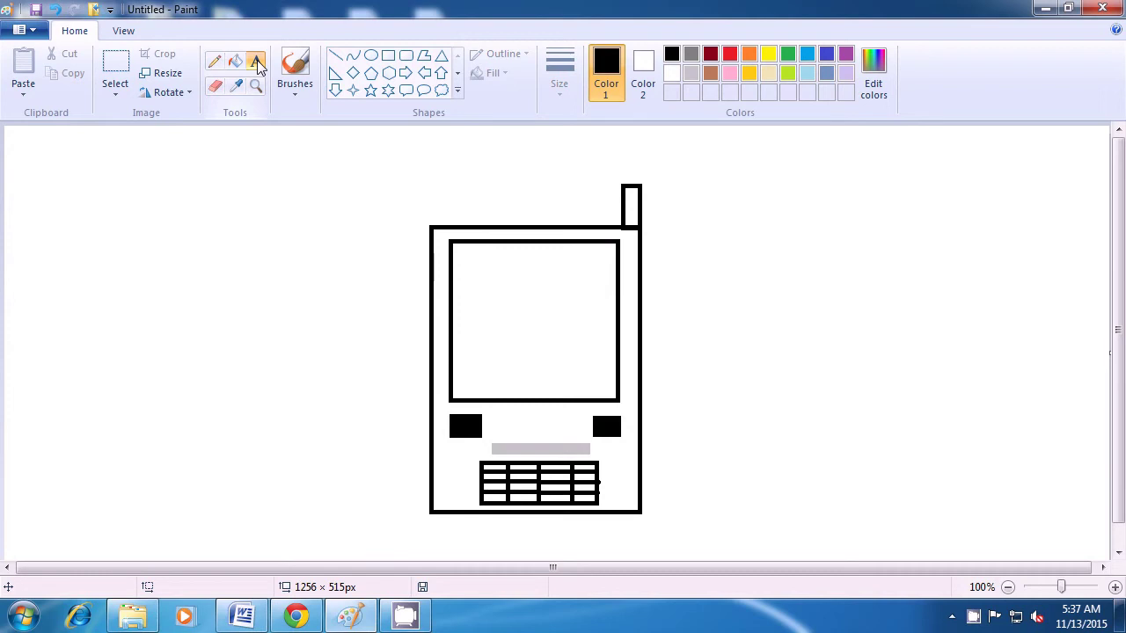
click(457, 254)
drag(456, 255, 618, 296)
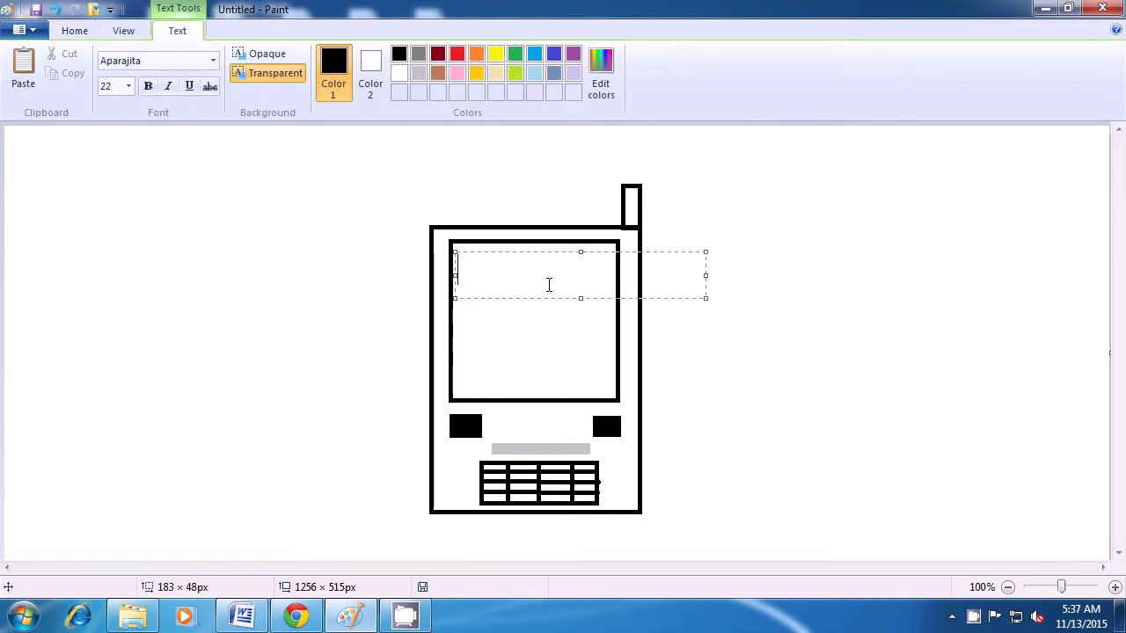
text(c)
text(ompu)
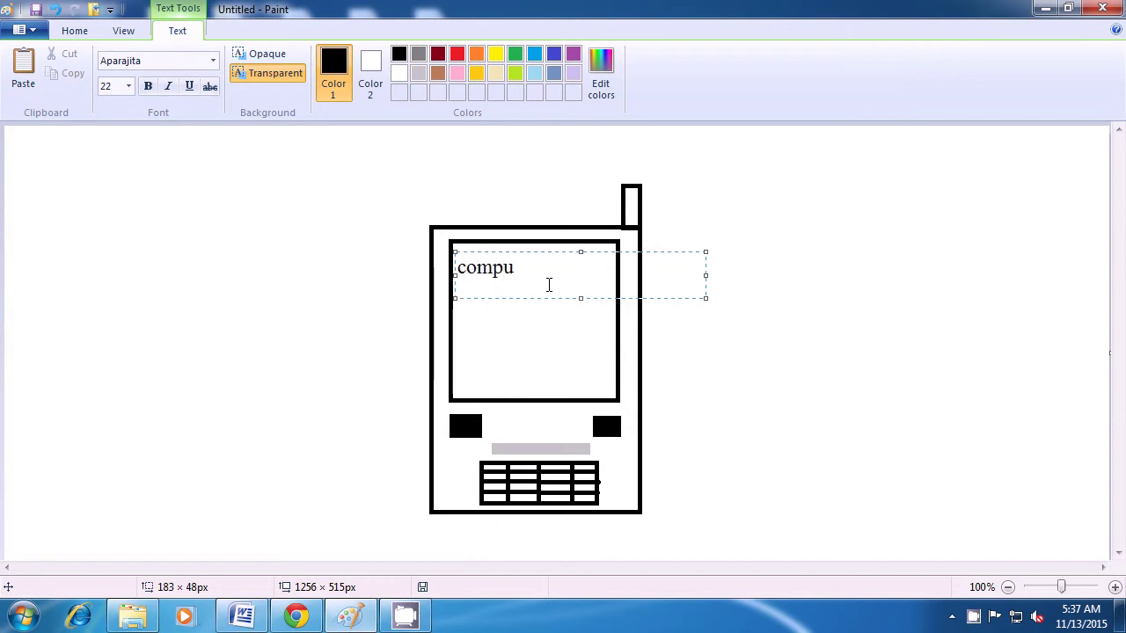
text(ter shi)
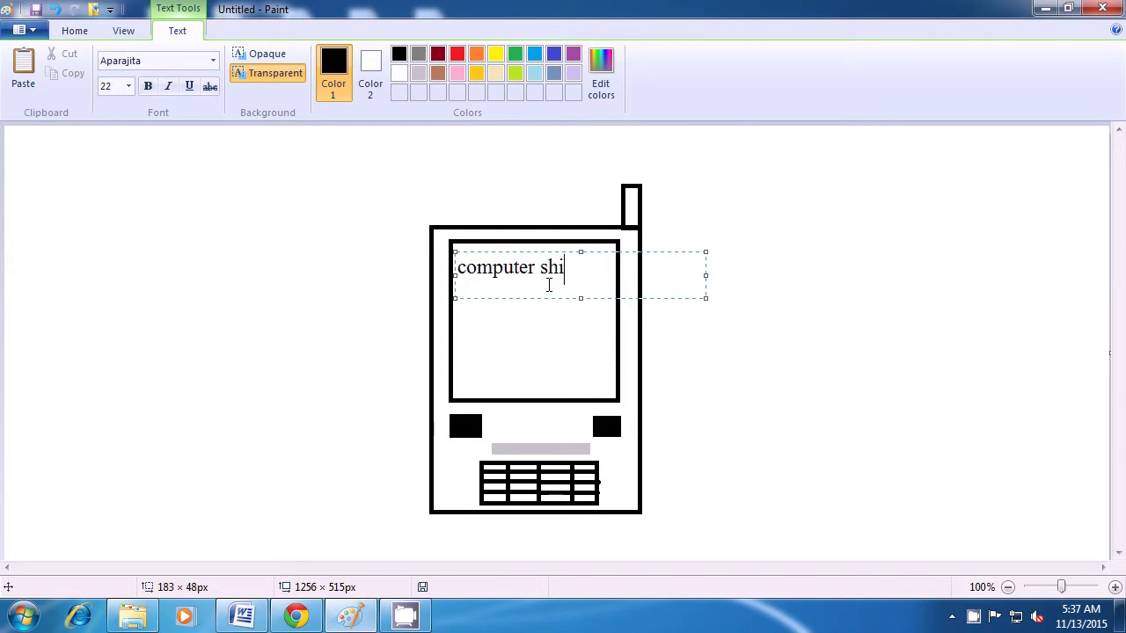
text(ksha)
click(768, 330)
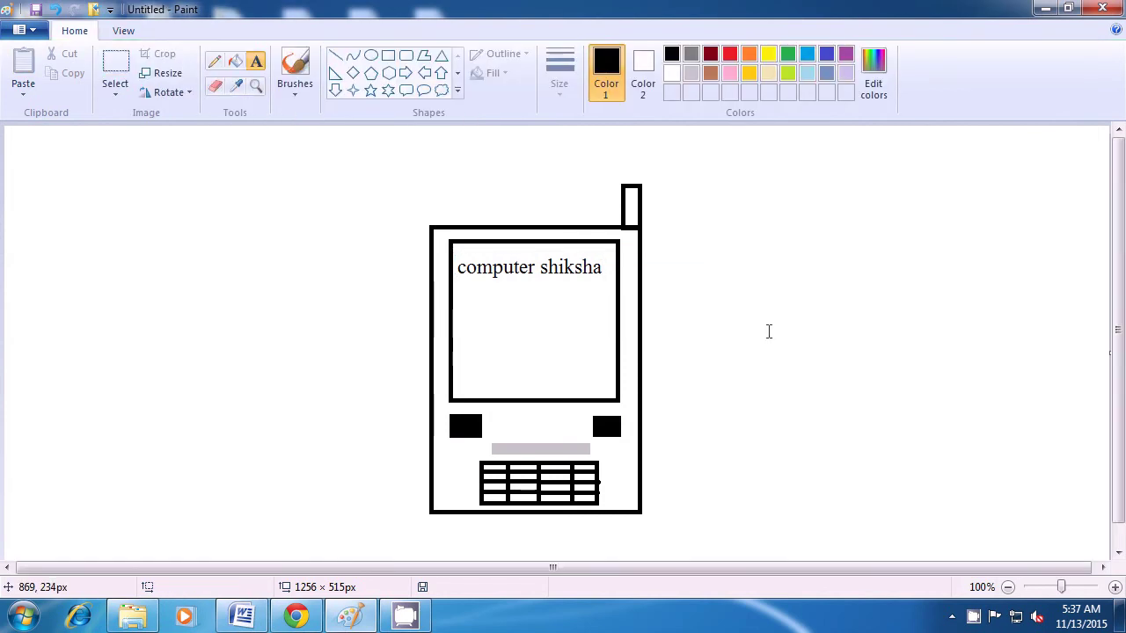